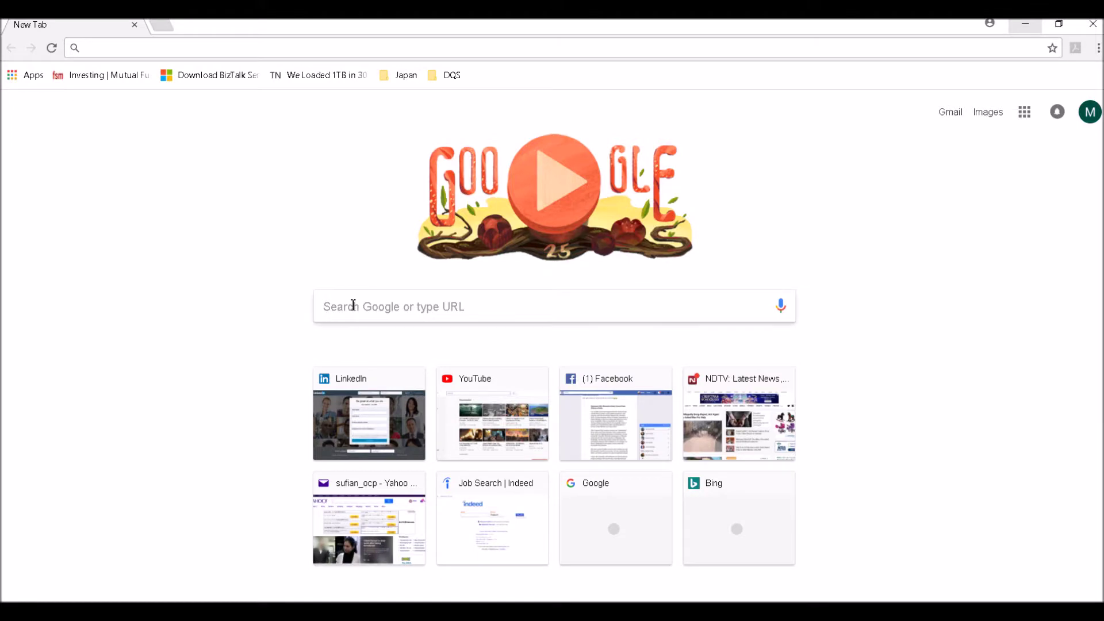
Step: Open Google Chrome from the Windows desktop to a new Google tab
{"action": "left_click", "coordinate": [353, 305]}
Step: Search 'SQL Server 2017', then download and run the Developer edition installer from Microsoft's downloads page
{"action": "type", "text": "SQL Server 2017"}
{"action": "key", "text": "Return"}
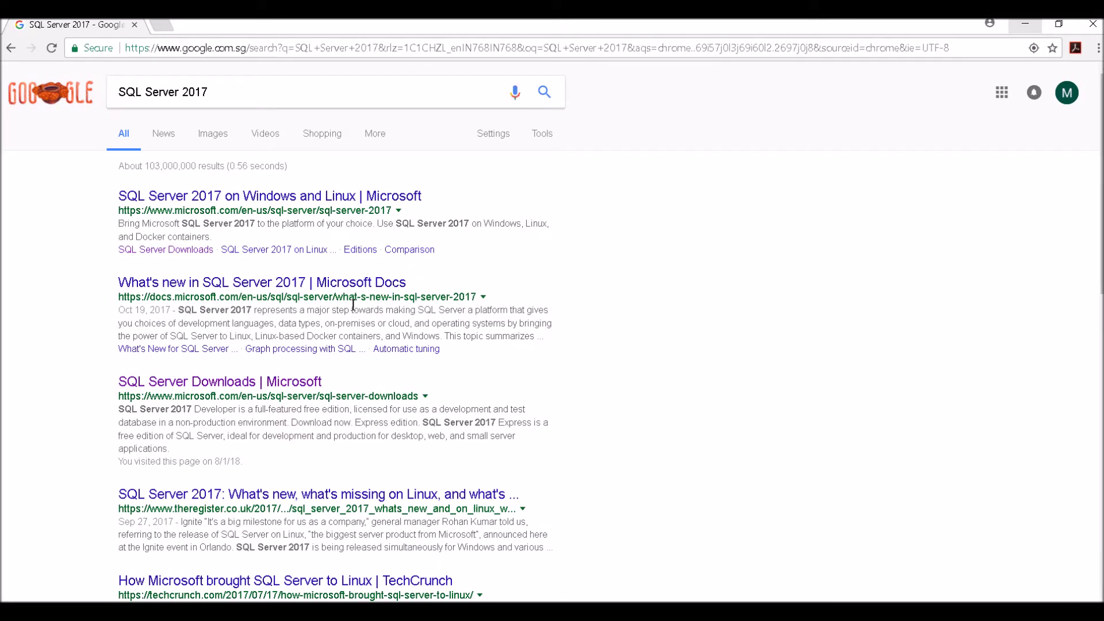
{"action": "left_click", "coordinate": [220, 383]}
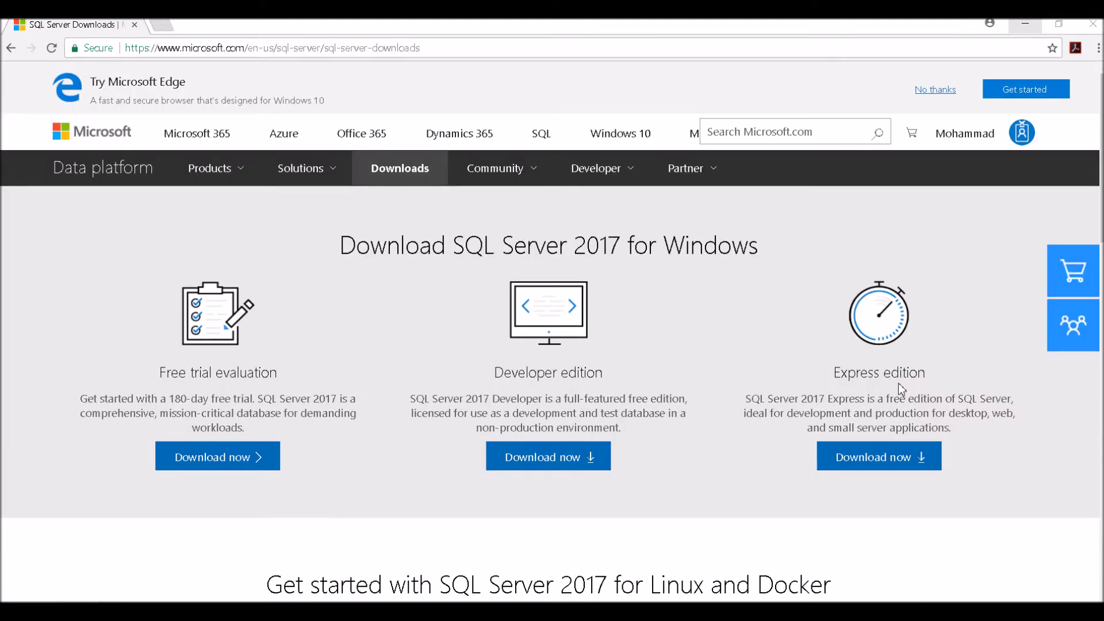
{"action": "left_click", "coordinate": [539, 463]}
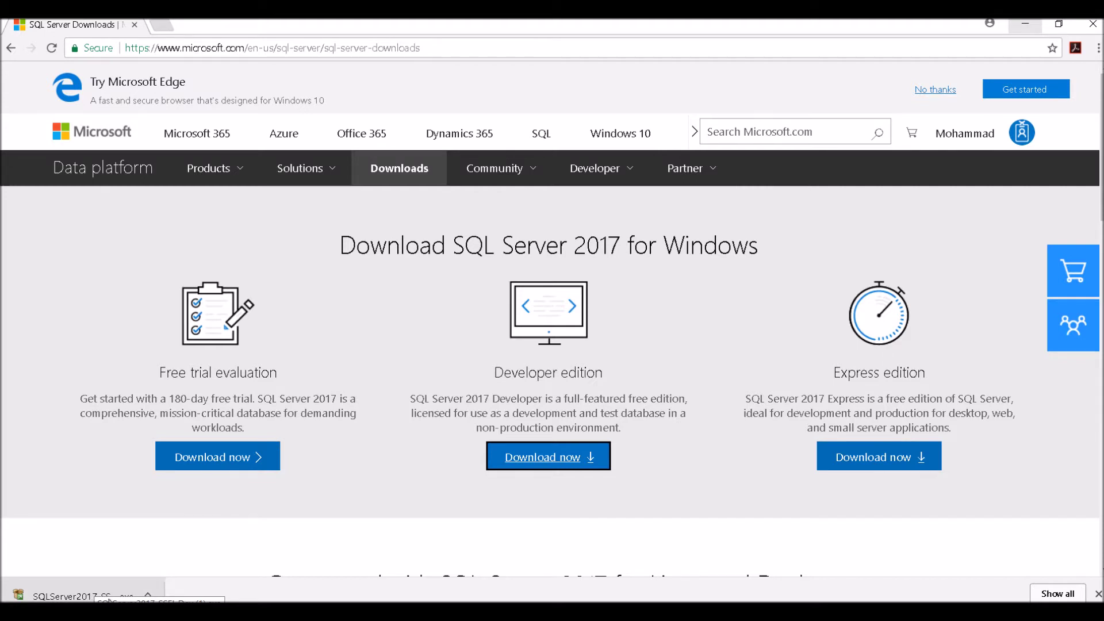
{"action": "left_click", "coordinate": [108, 598]}
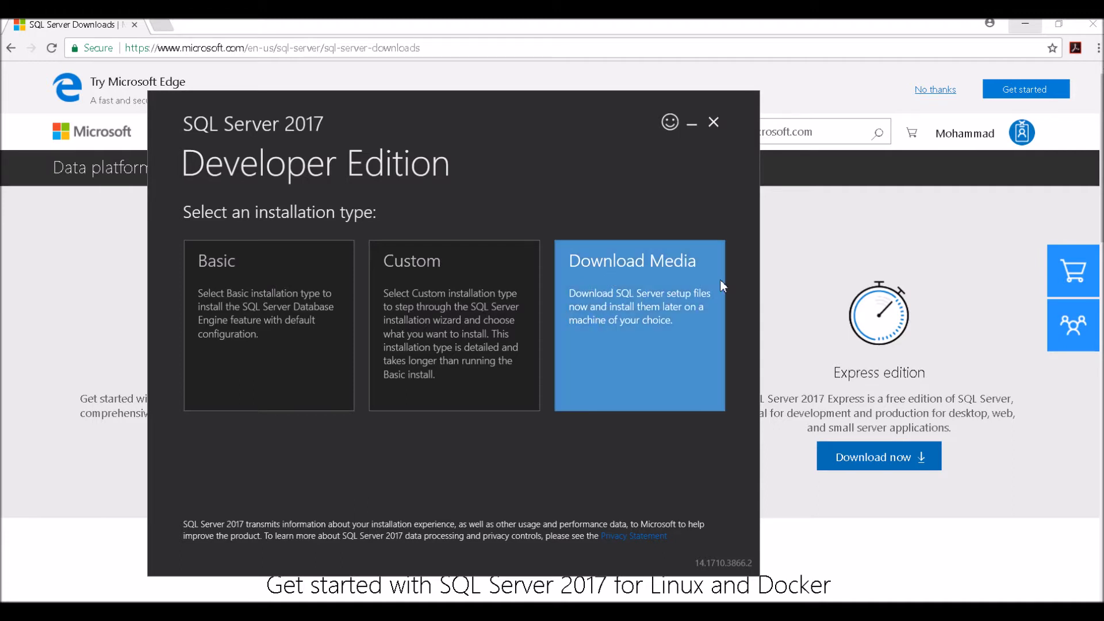
Step: Choose Download Media to save the SQL Server 2017 setup ISO for later installation
{"action": "left_click", "coordinate": [668, 325]}
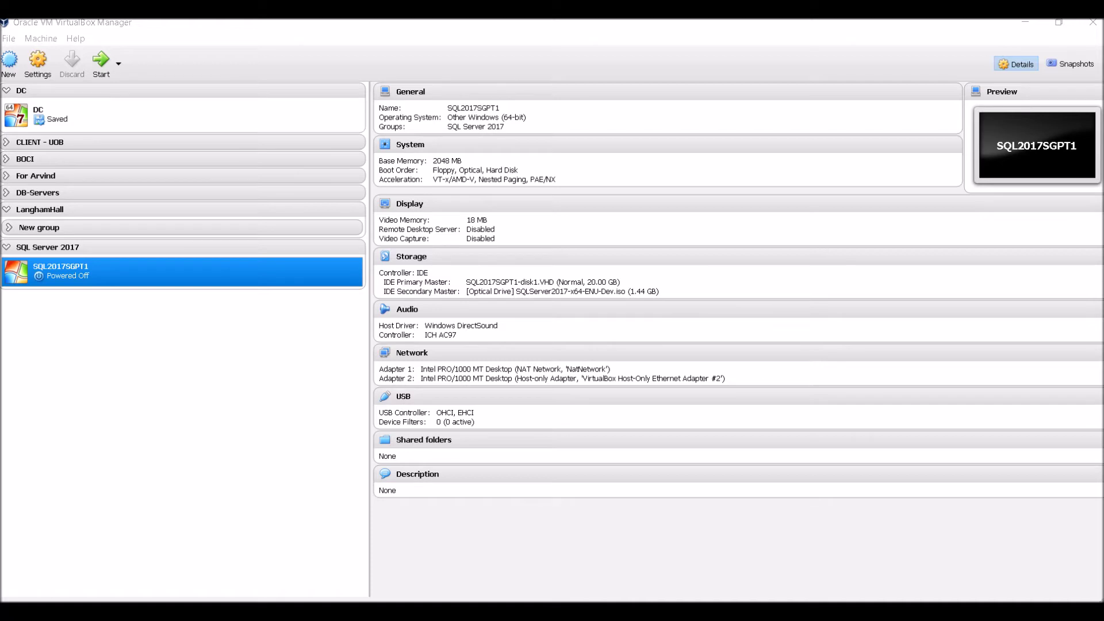
Step: Start the DC virtual machine with Normal Start
{"action": "right_click", "coordinate": [84, 113]}
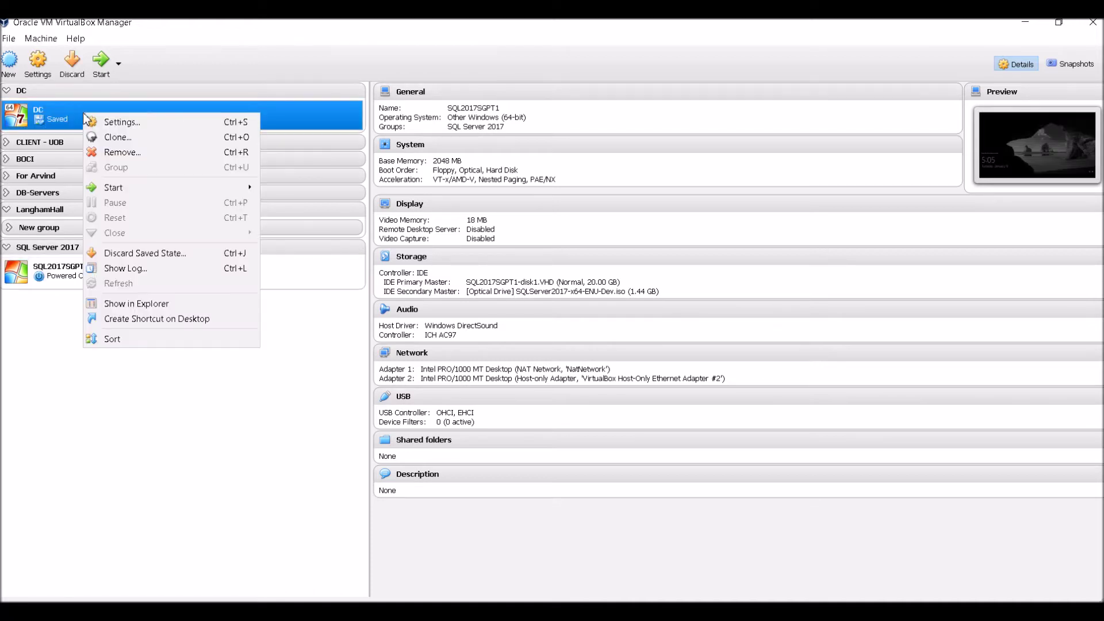
{"action": "mouse_move", "coordinate": [130, 193]}
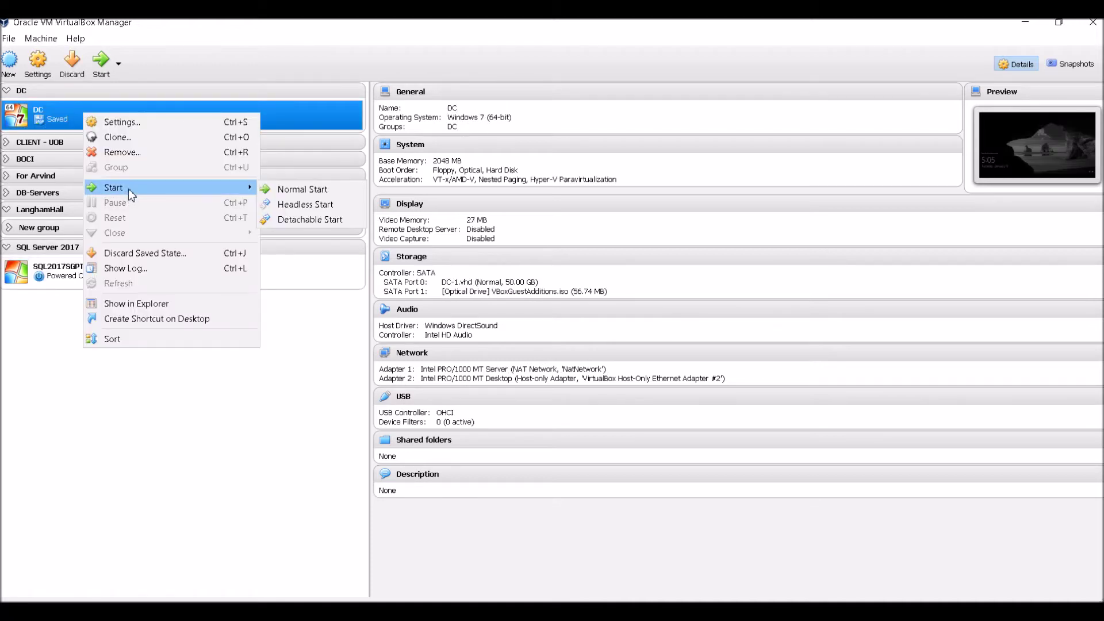
{"action": "left_click", "coordinate": [302, 190]}
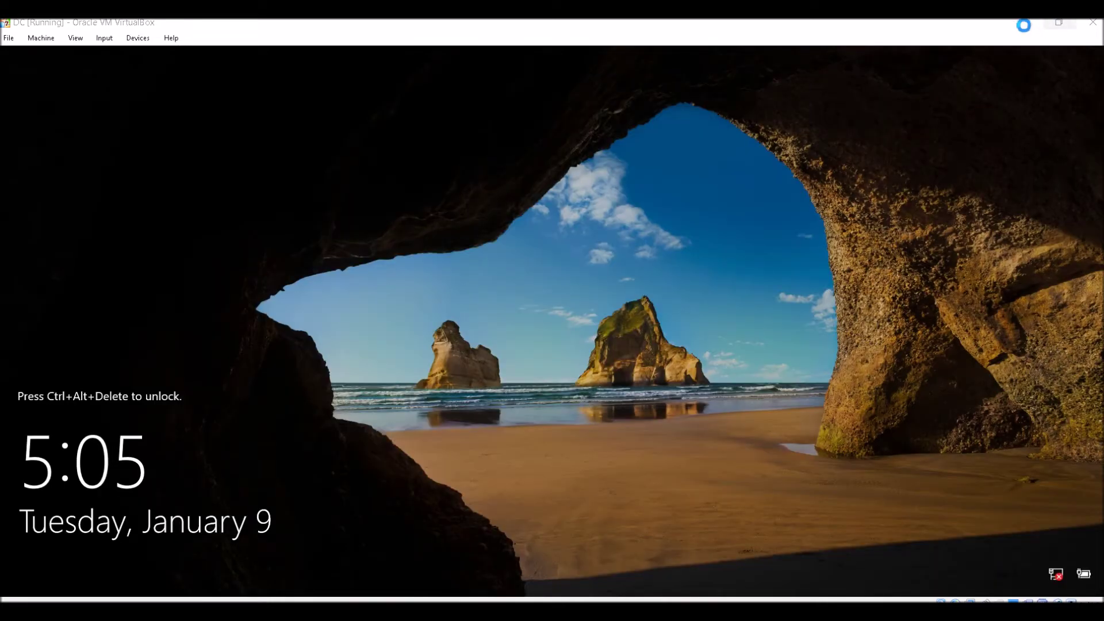
Step: Back in VirtualBox Manager, start the SQL2017SGPT1 virtual machine with Normal Start
{"action": "mouse_move", "coordinate": [230, 613]}
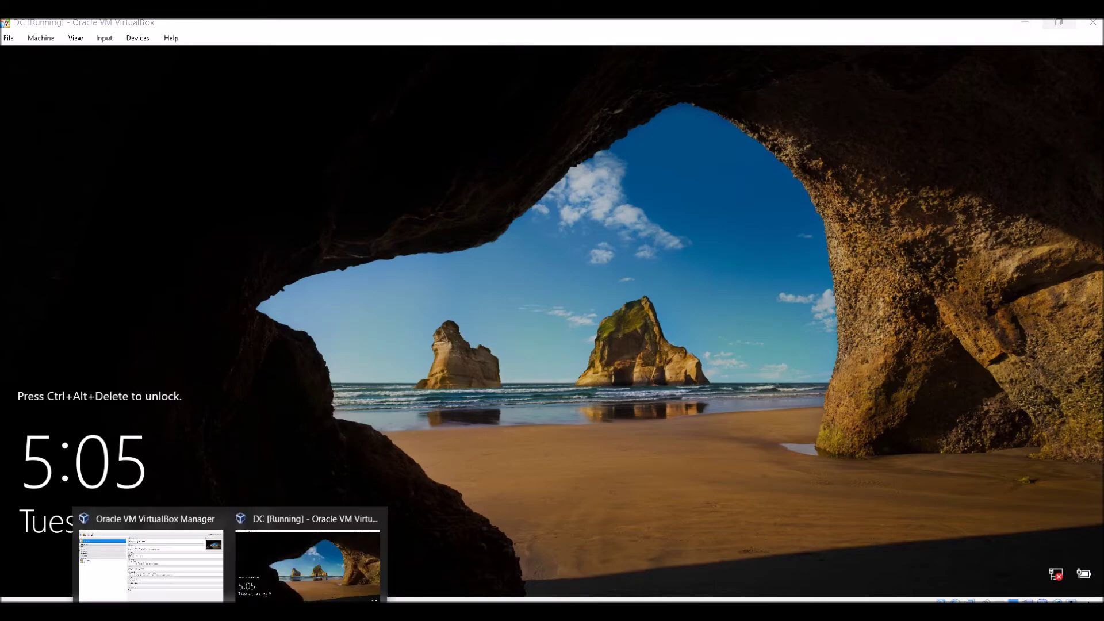
{"action": "left_click", "coordinate": [185, 572]}
{"action": "left_click", "coordinate": [63, 275]}
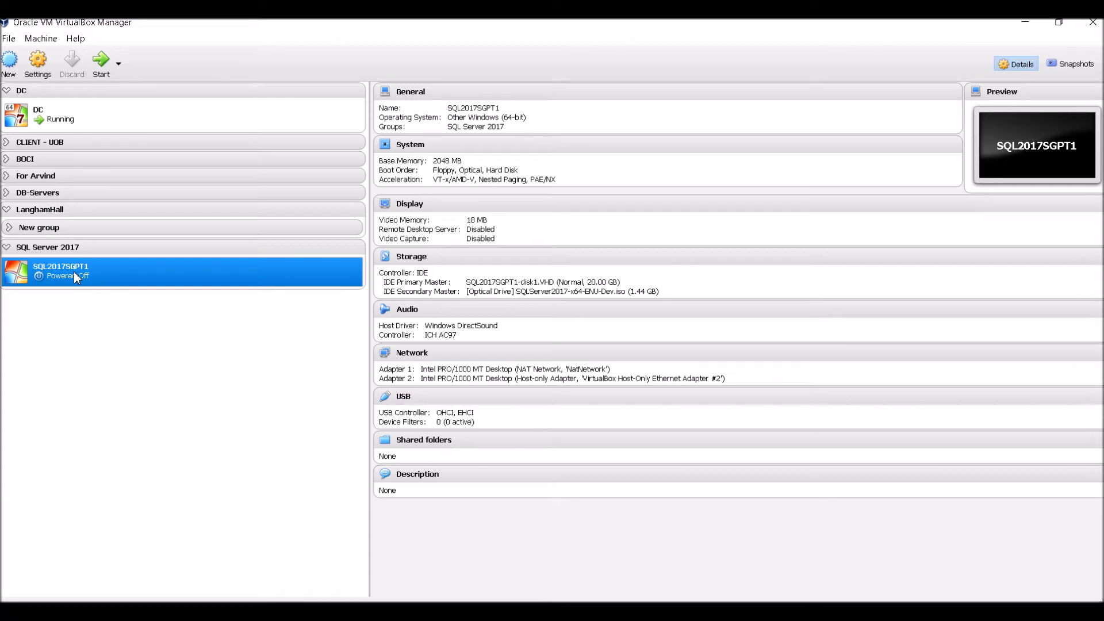
{"action": "right_click", "coordinate": [95, 272]}
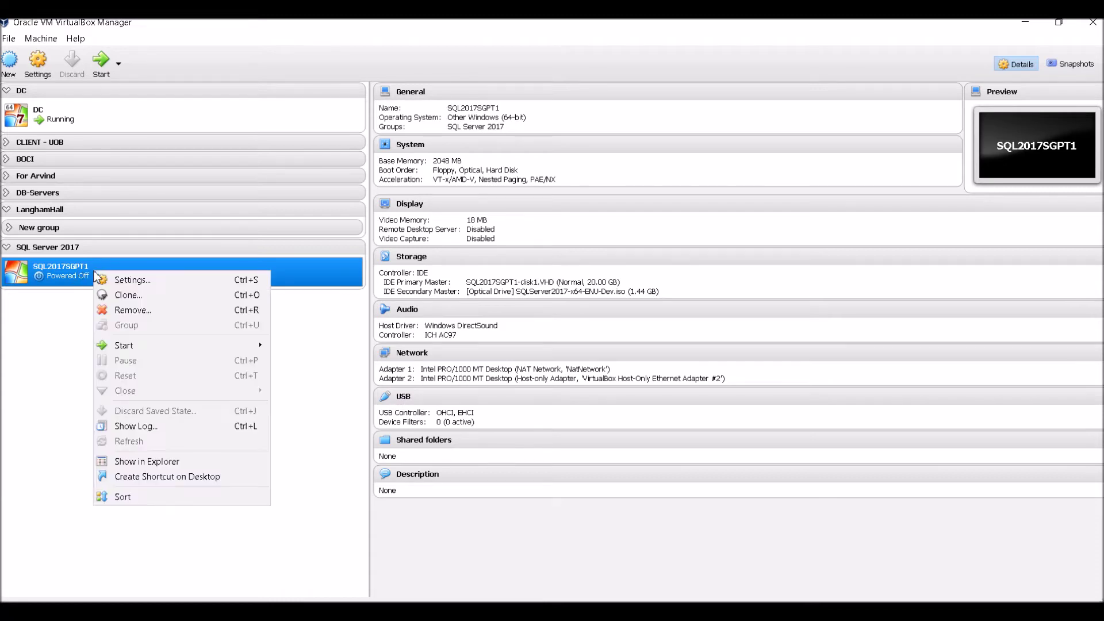
{"action": "mouse_move", "coordinate": [160, 347]}
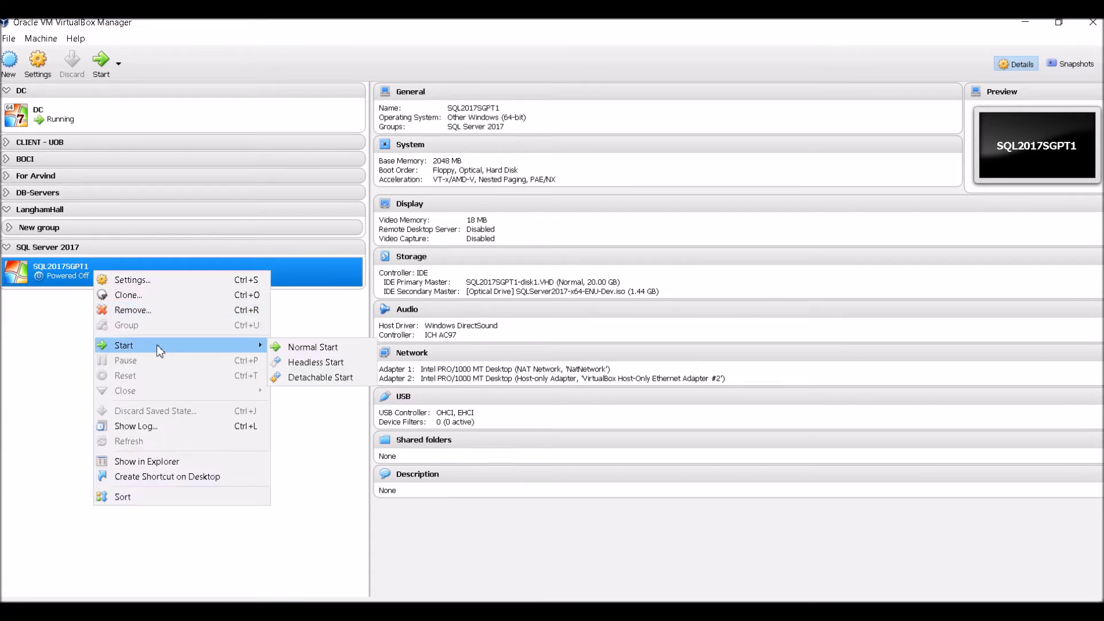
{"action": "left_click", "coordinate": [310, 348]}
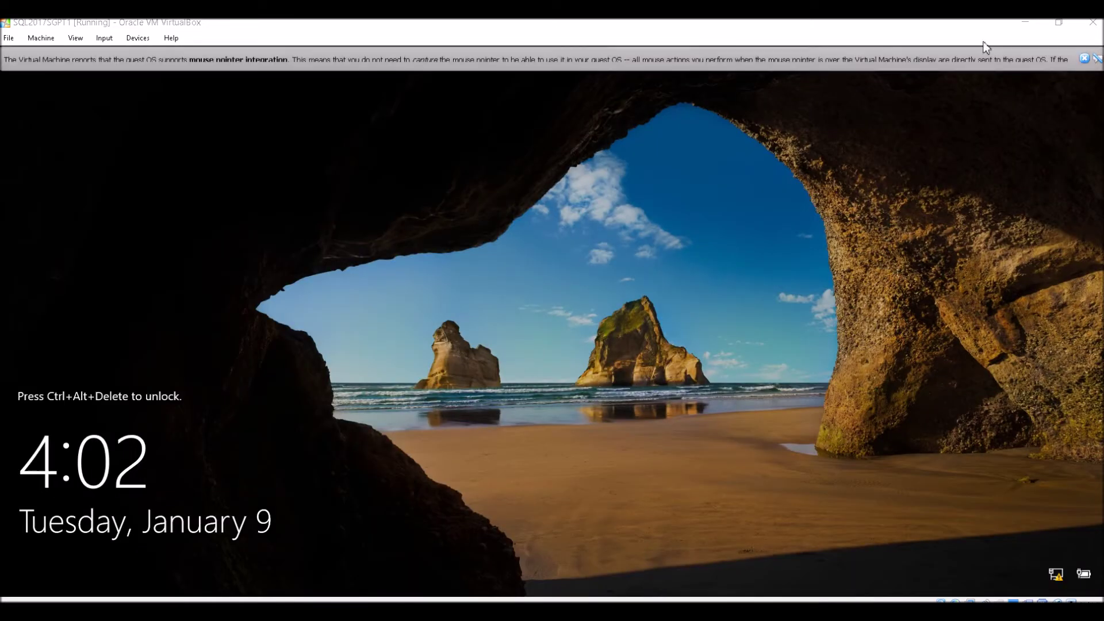
Step: Dismiss the mouse integration notice and sign in to the guest with Ctrl+Alt+Delete and the administrator password
{"action": "left_click", "coordinate": [1085, 58]}
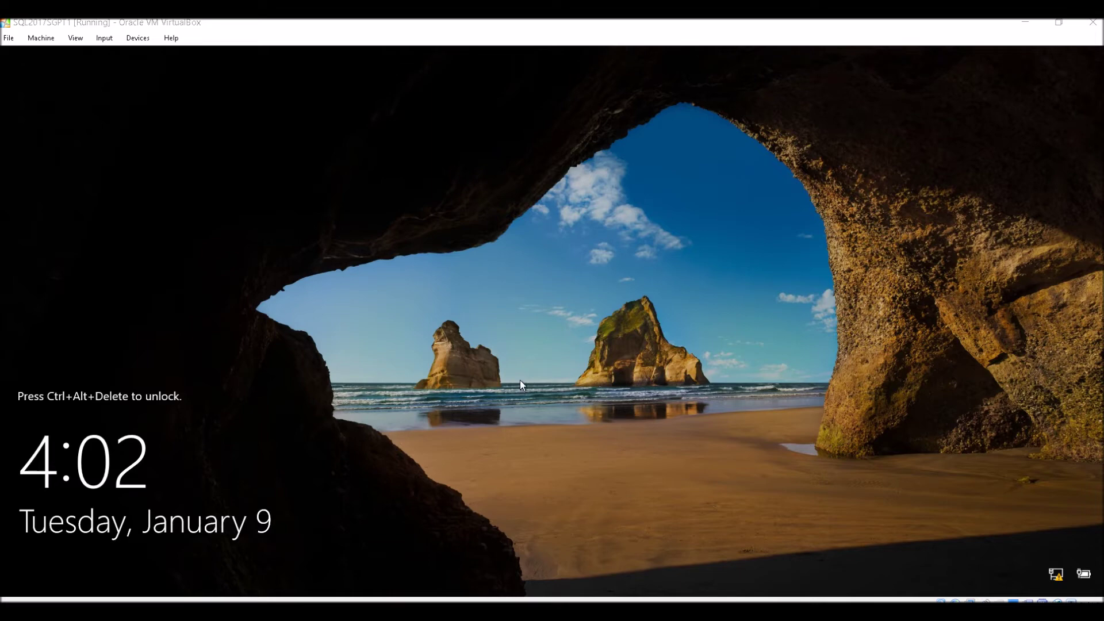
{"action": "key", "text": "ctrl+alt+Delete"}
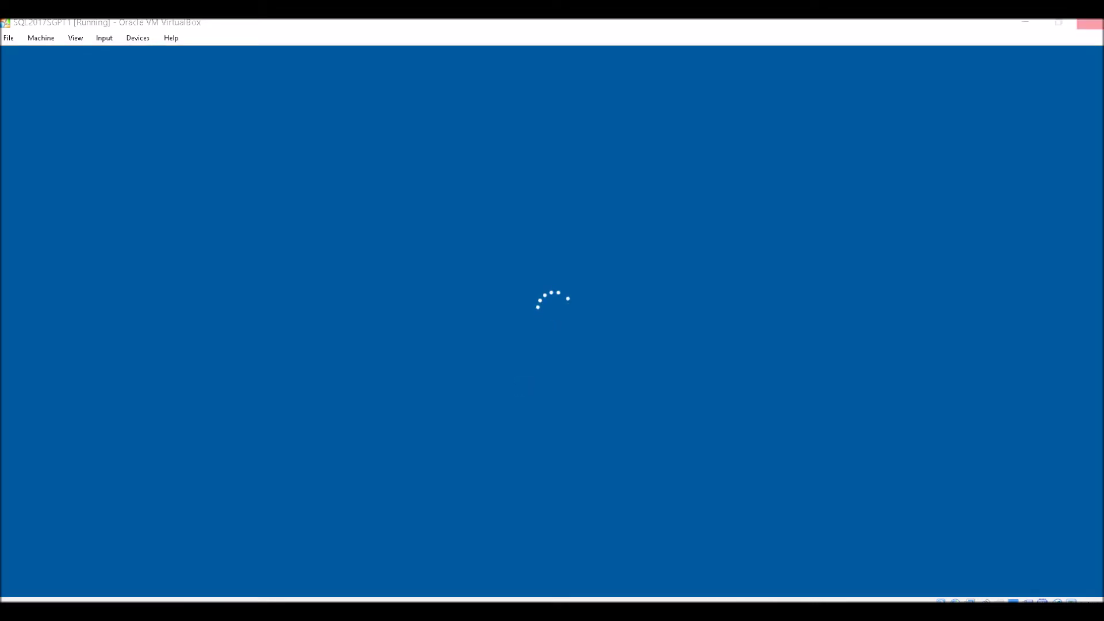
{"action": "type", "text": "**************"}
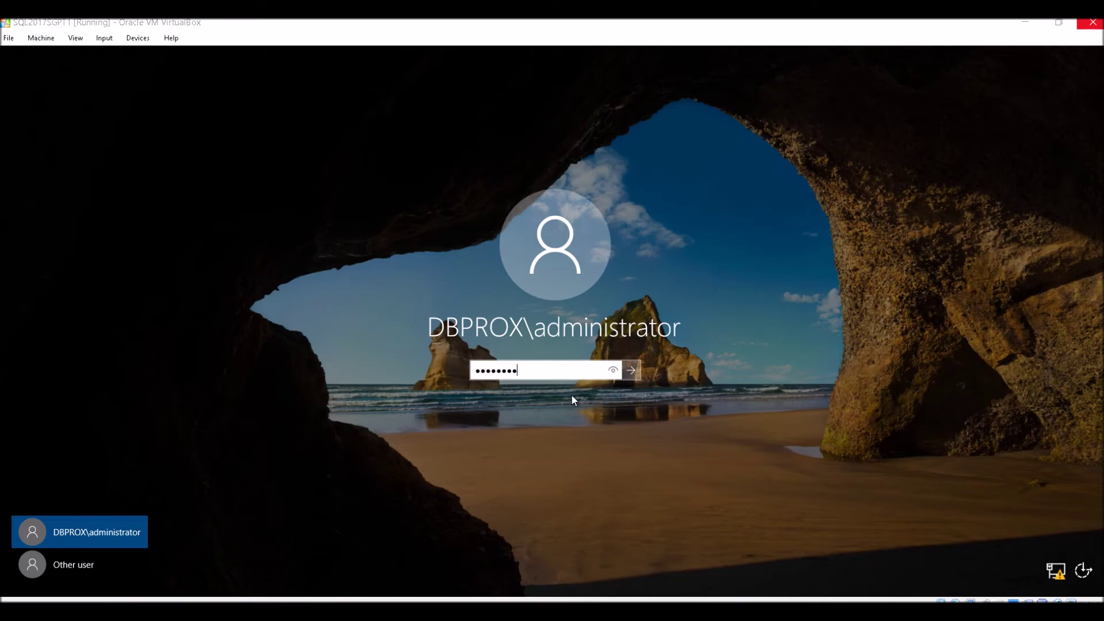
{"action": "key", "text": "Return"}
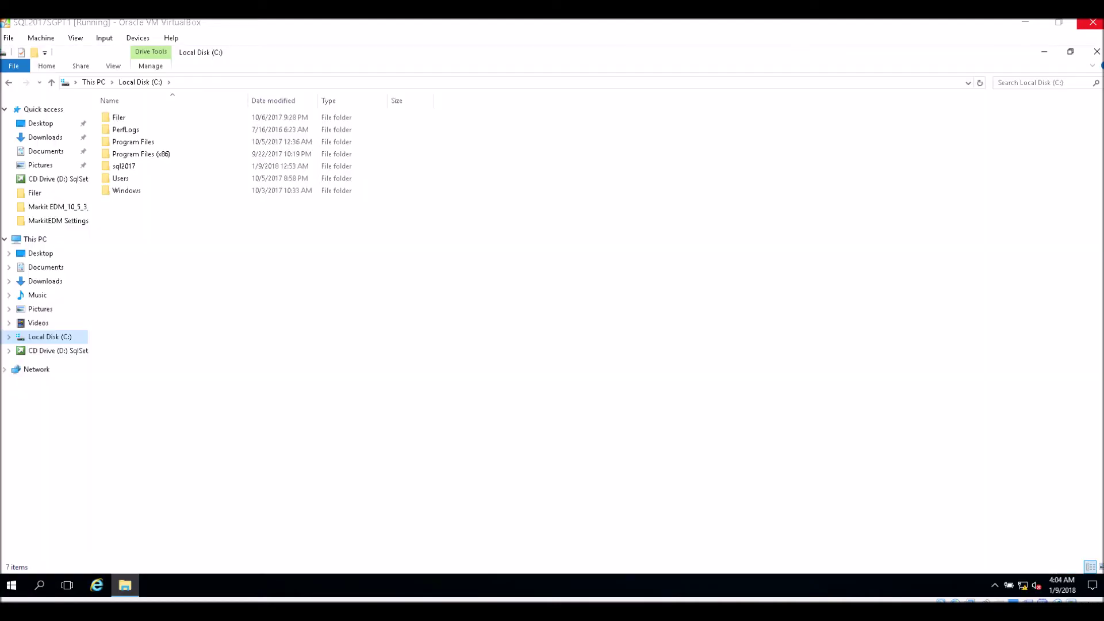
Step: Run setup from the C:\sql2017 folder to open the SQL Server Installation Center
{"action": "double_click", "coordinate": [123, 168]}
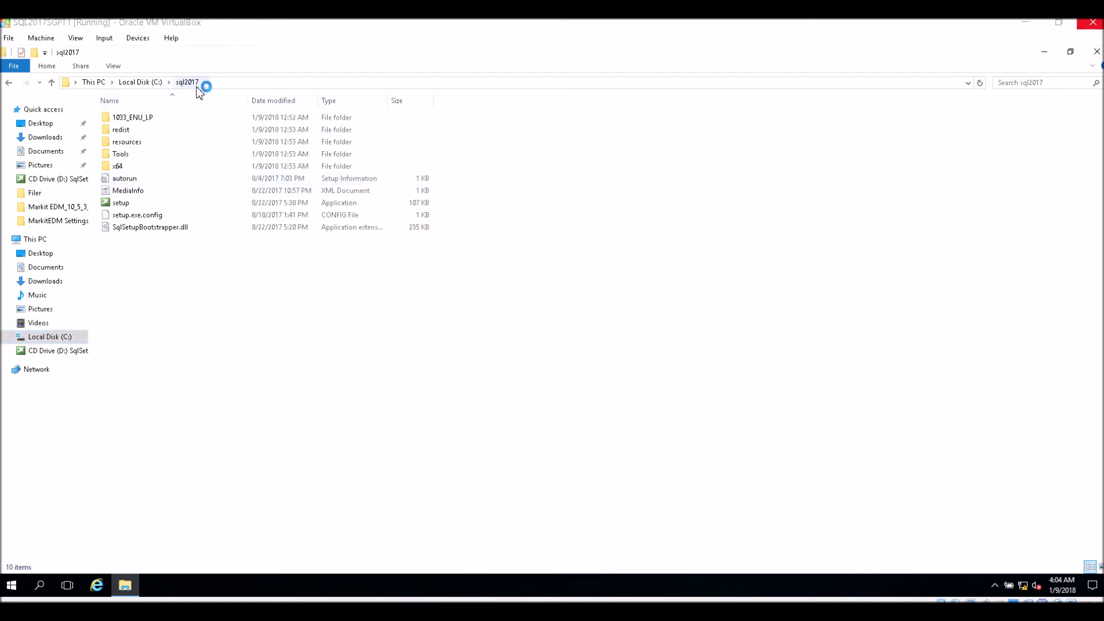
{"action": "left_click", "coordinate": [123, 204]}
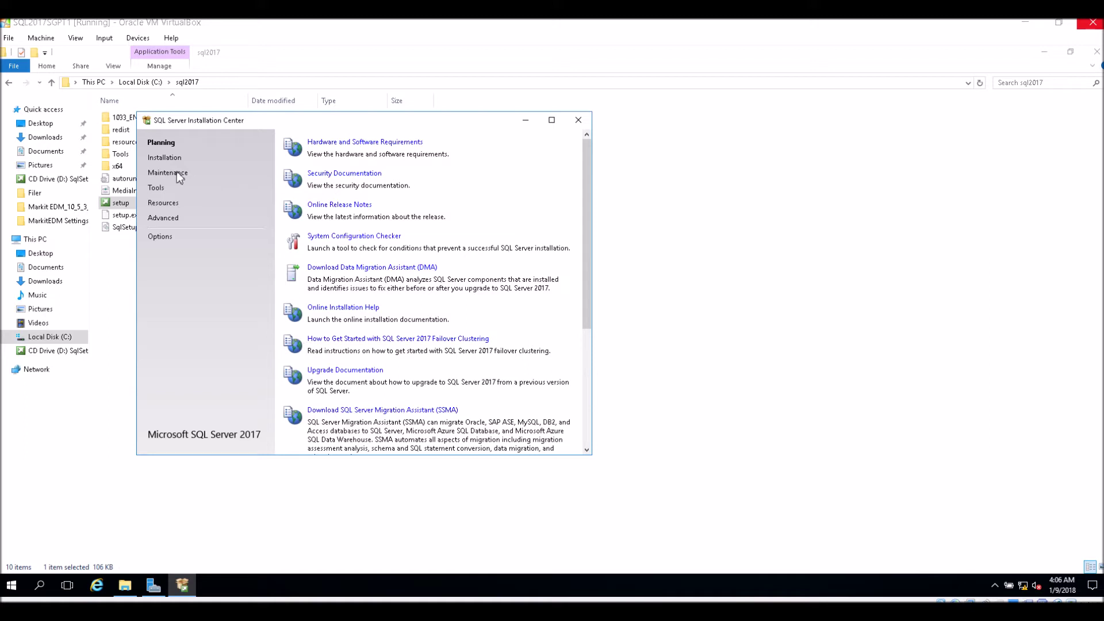
Step: Under Installation, start a new SQL Server stand-alone installation
{"action": "left_click", "coordinate": [167, 159]}
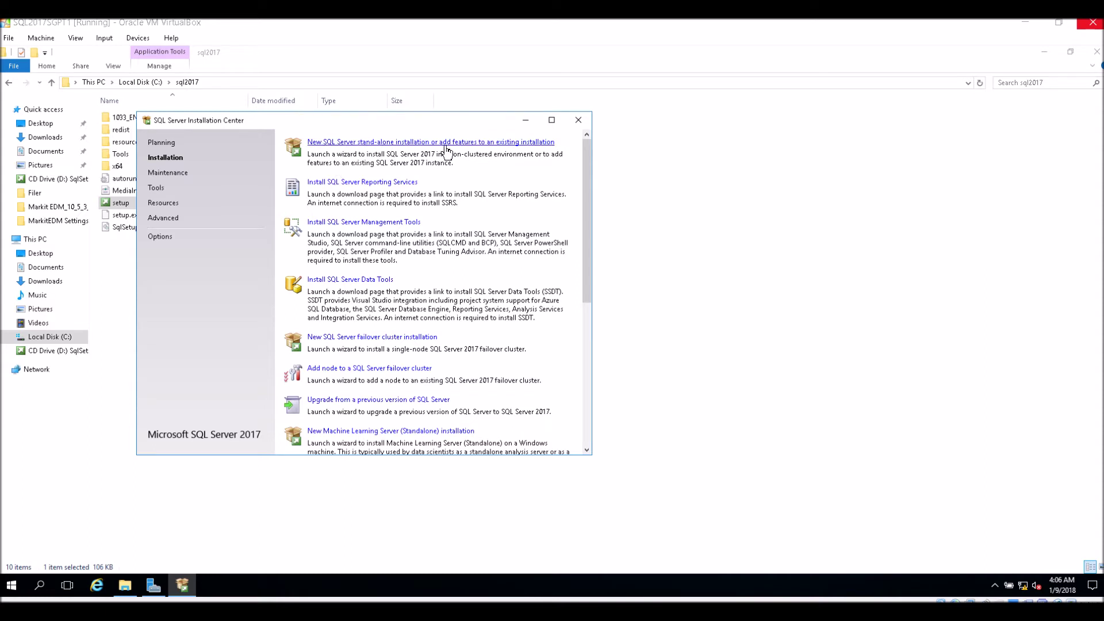
{"action": "left_click", "coordinate": [535, 144]}
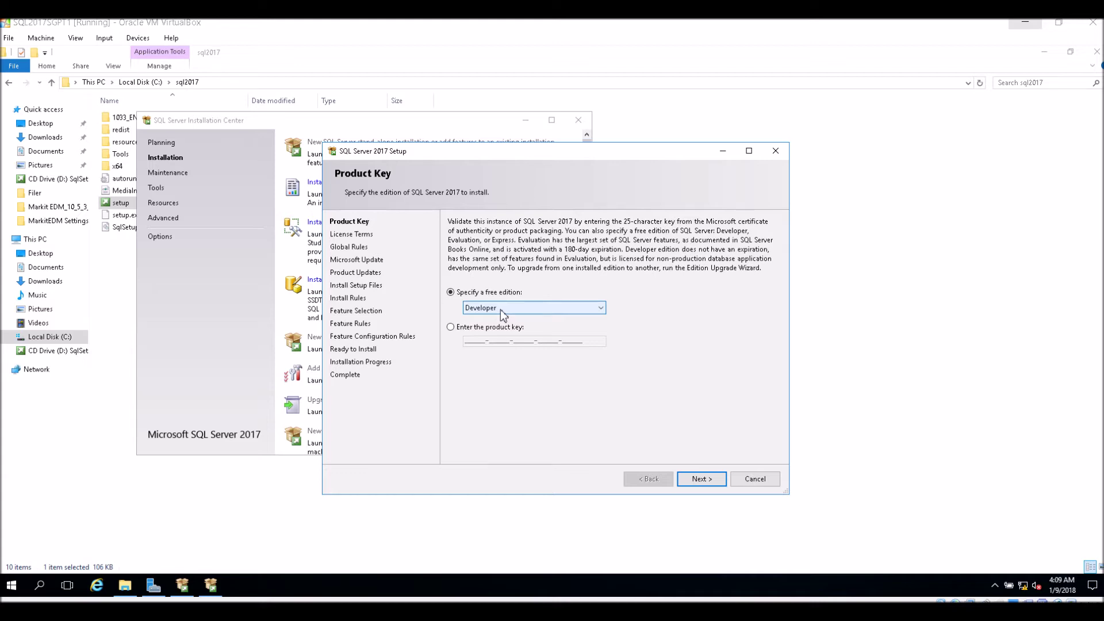
Step: Keep the free Developer edition and accept the license terms
{"action": "left_click", "coordinate": [706, 480]}
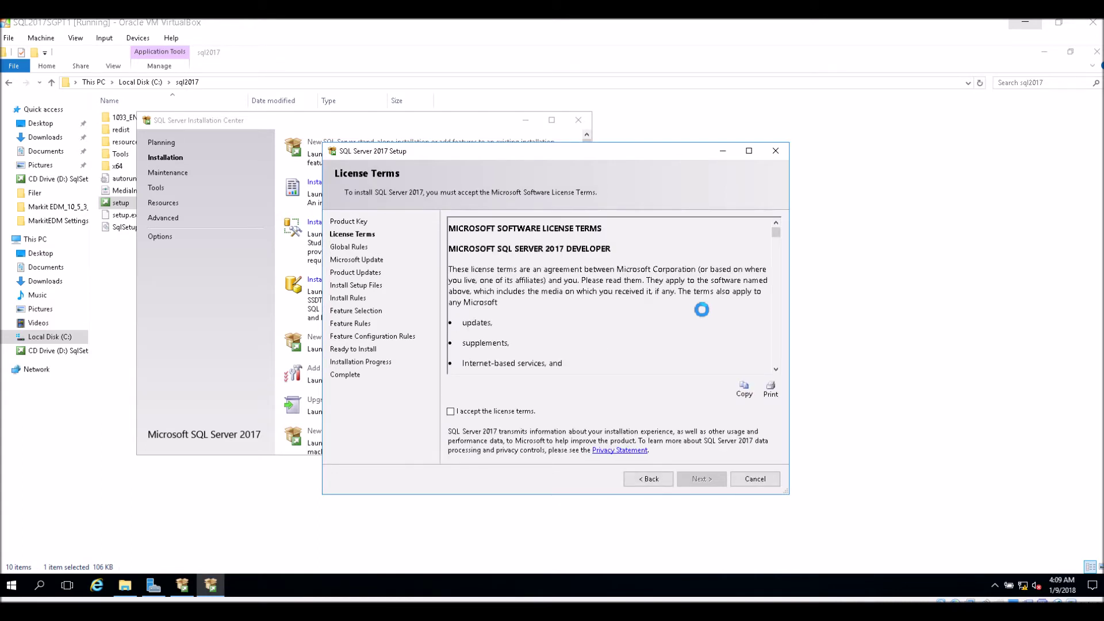
{"action": "left_click", "coordinate": [494, 412]}
{"action": "left_click", "coordinate": [700, 479]}
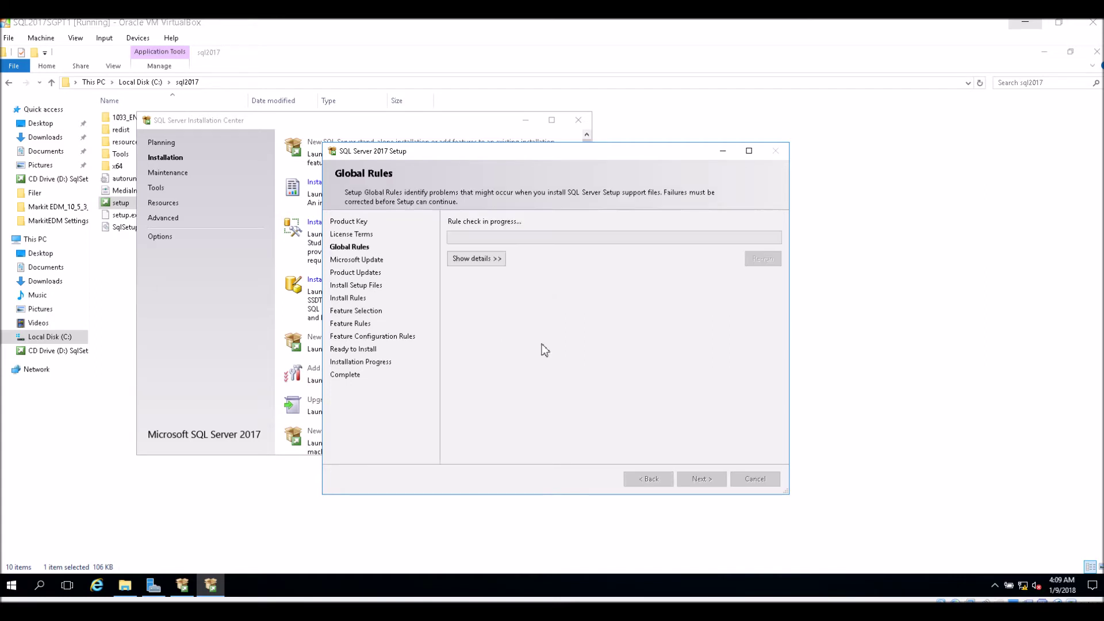
Step: Proceed past global rules, Microsoft Update, product updates and install rules (one firewall warning)
{"action": "left_click", "coordinate": [490, 259]}
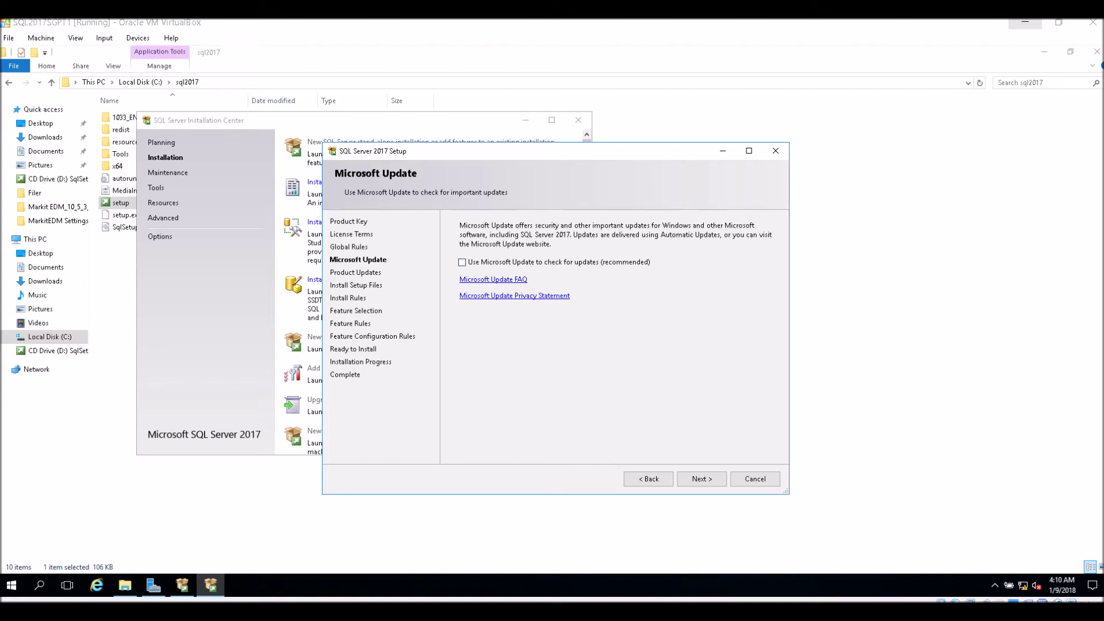
{"action": "left_click", "coordinate": [700, 480]}
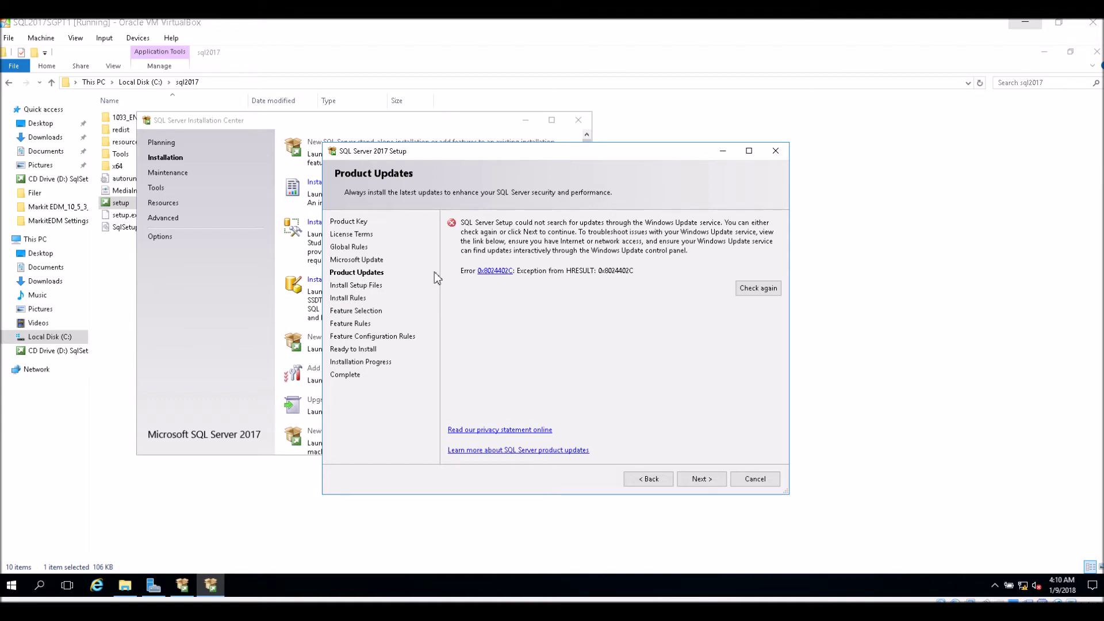
{"action": "left_click", "coordinate": [702, 480]}
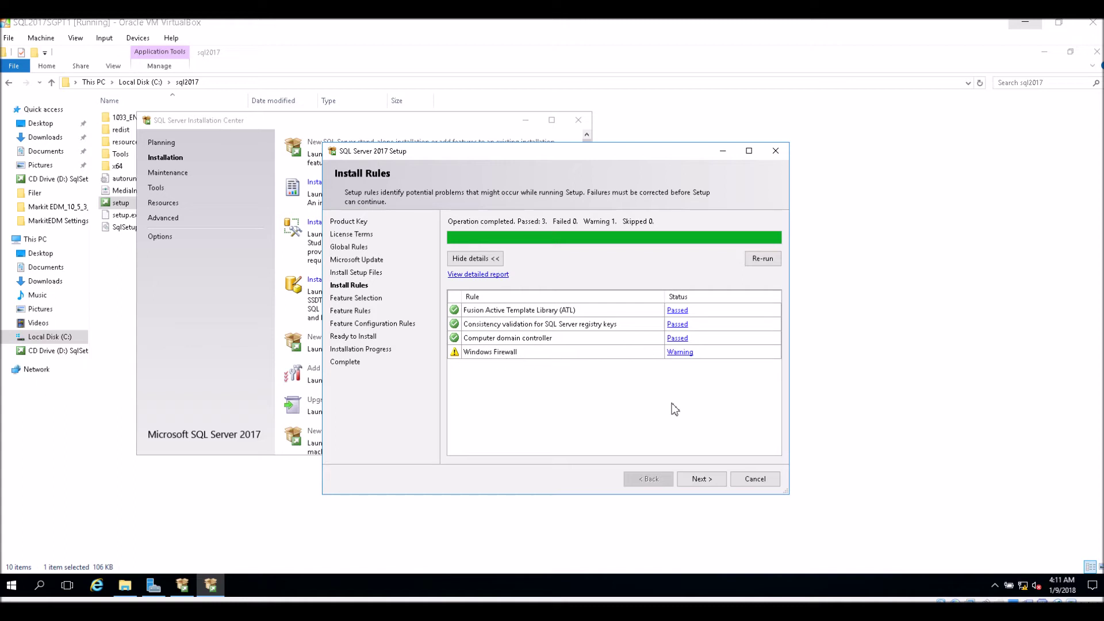
{"action": "left_click", "coordinate": [701, 480]}
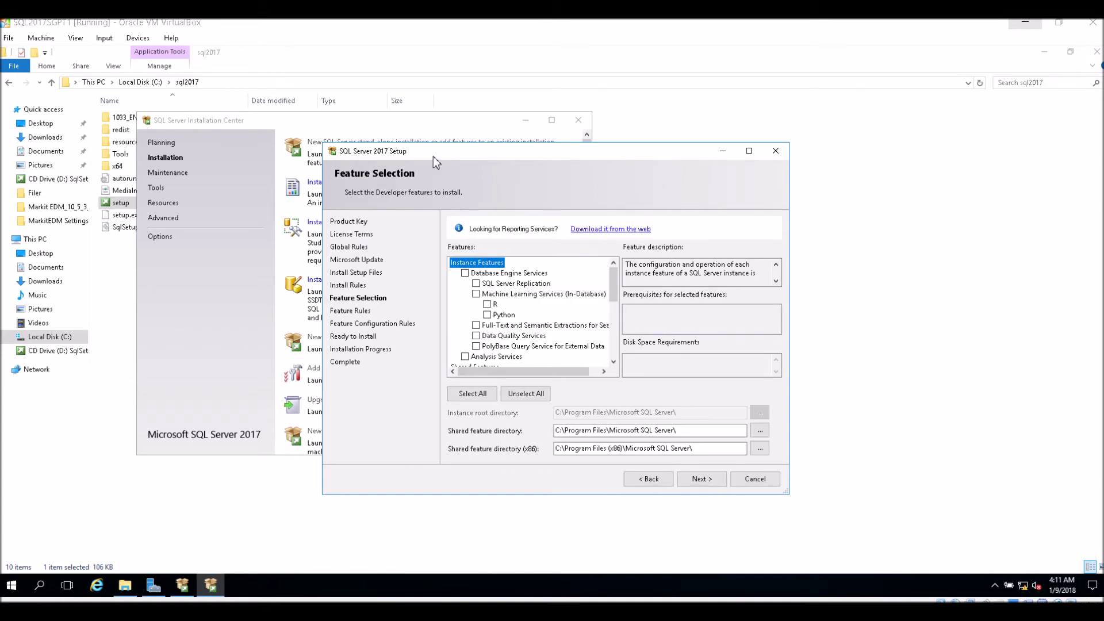
Step: Enlarge the Setup window and tick Database Engine Services and SQL Server Replication
{"action": "left_click_drag", "start_coordinate": [433, 157], "coordinate": [378, 107]}
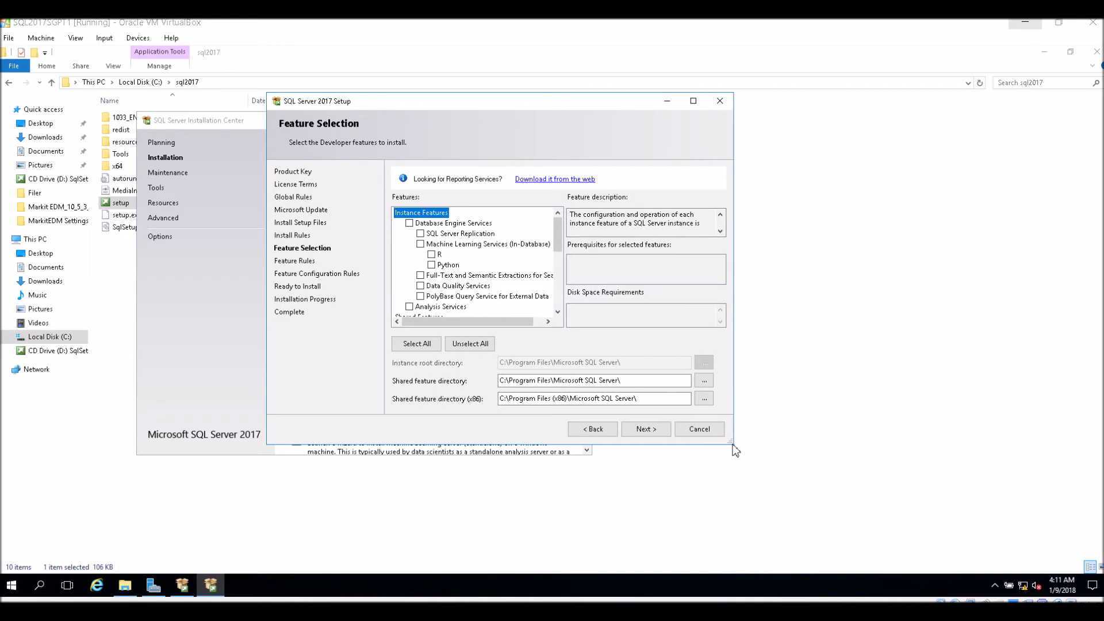
{"action": "left_click_drag", "start_coordinate": [732, 443], "coordinate": [817, 528]}
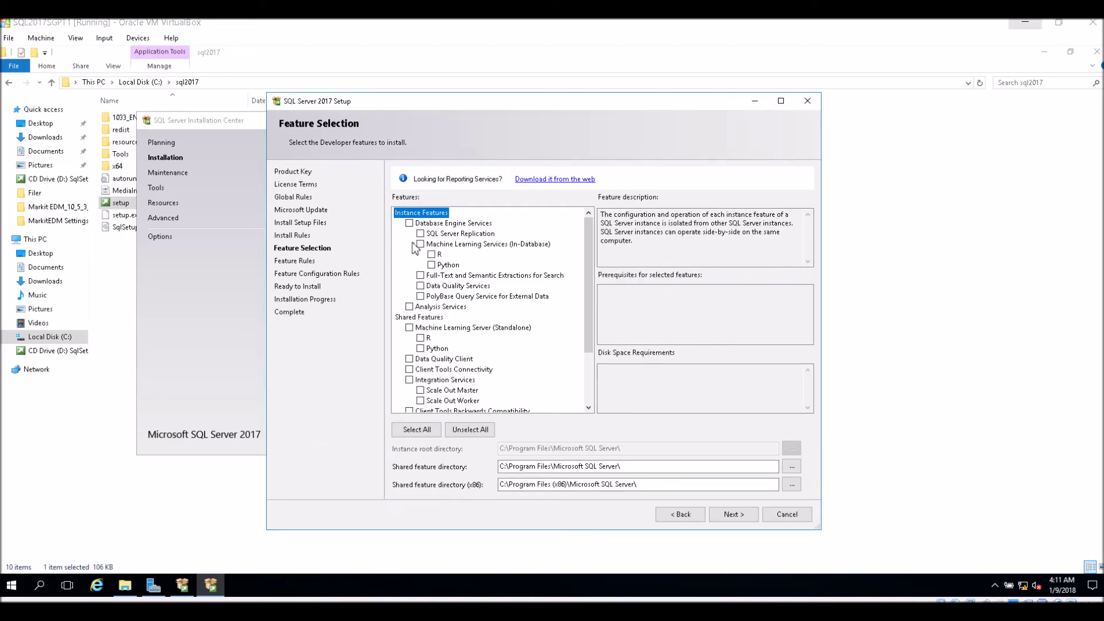
{"action": "left_click", "coordinate": [409, 223]}
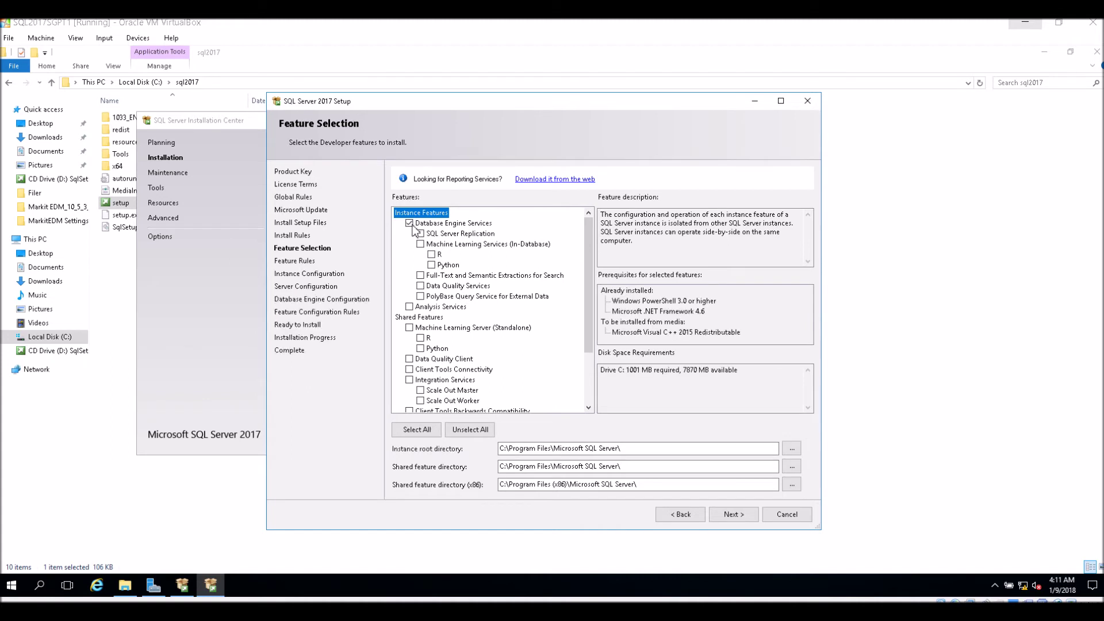
{"action": "left_click", "coordinate": [421, 234]}
Step: Tick Client Tools Connectivity under Shared Features, bringing required space to 1311 MB
{"action": "left_click_drag", "start_coordinate": [582, 293], "coordinate": [586, 344]}
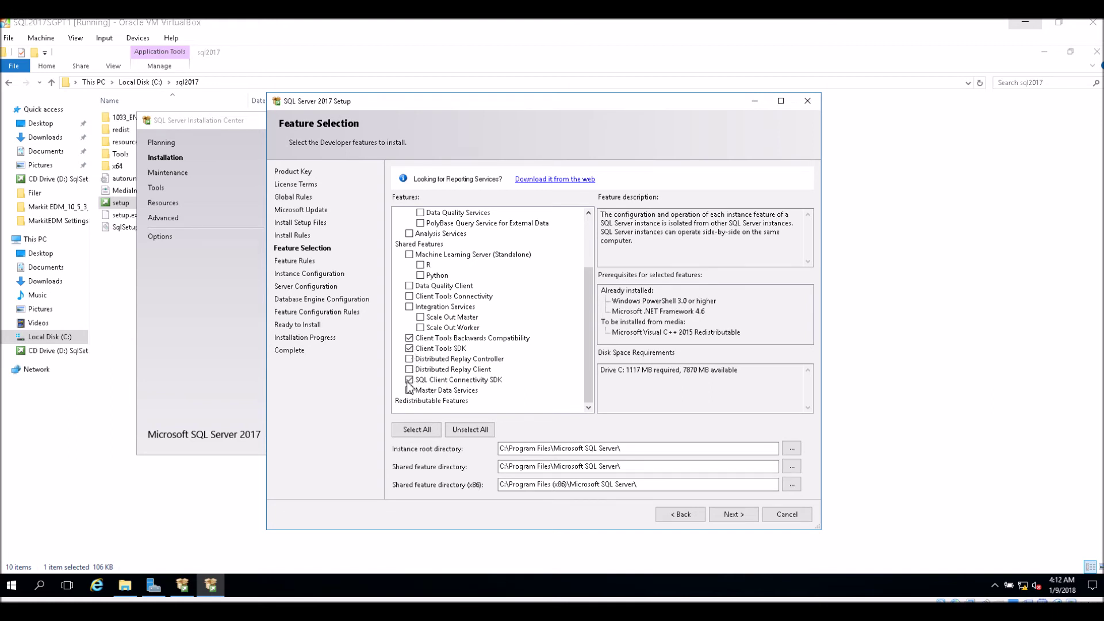
{"action": "left_click", "coordinate": [411, 296]}
{"action": "left_click_drag", "start_coordinate": [589, 333], "coordinate": [588, 283]}
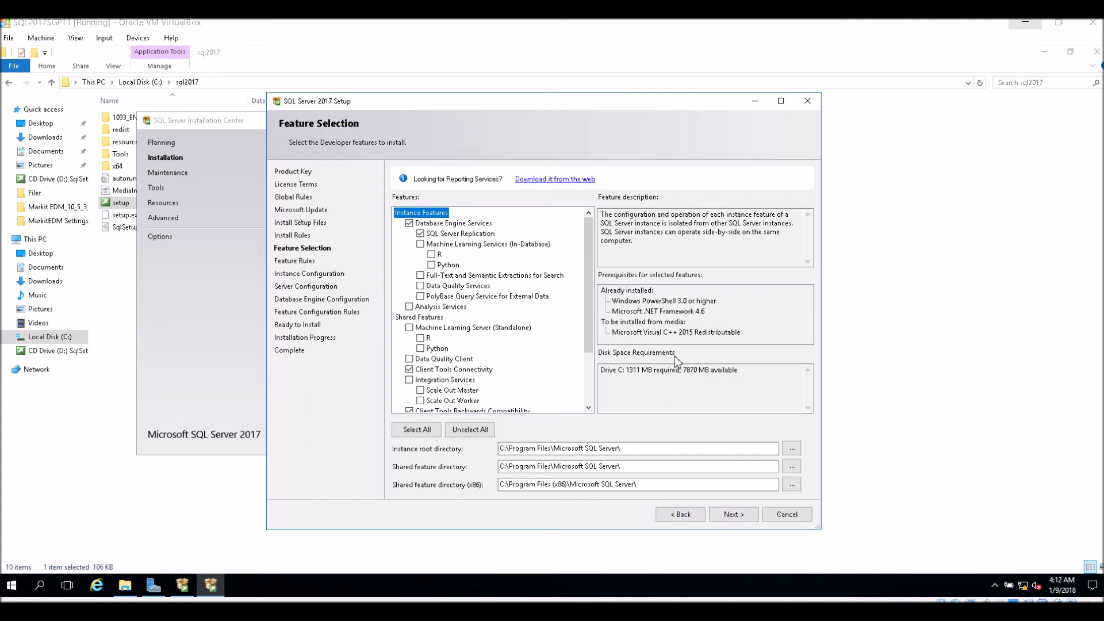
Step: Accept the selected features and keep the default MSSQLSERVER instance to reach Server Configuration
{"action": "left_click", "coordinate": [734, 516]}
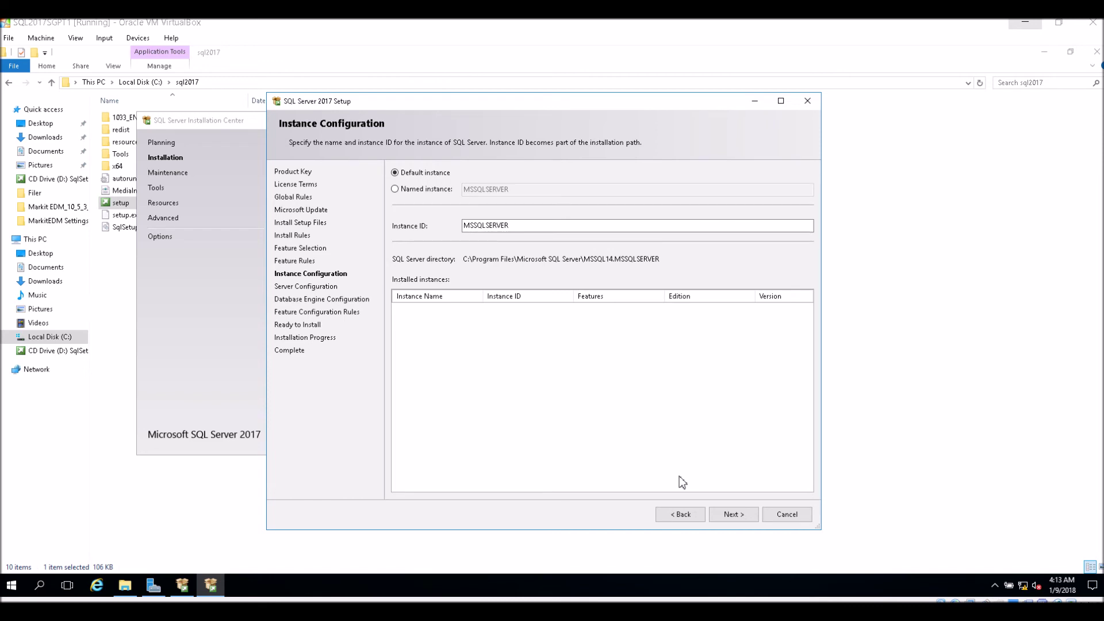
{"action": "left_click", "coordinate": [733, 515]}
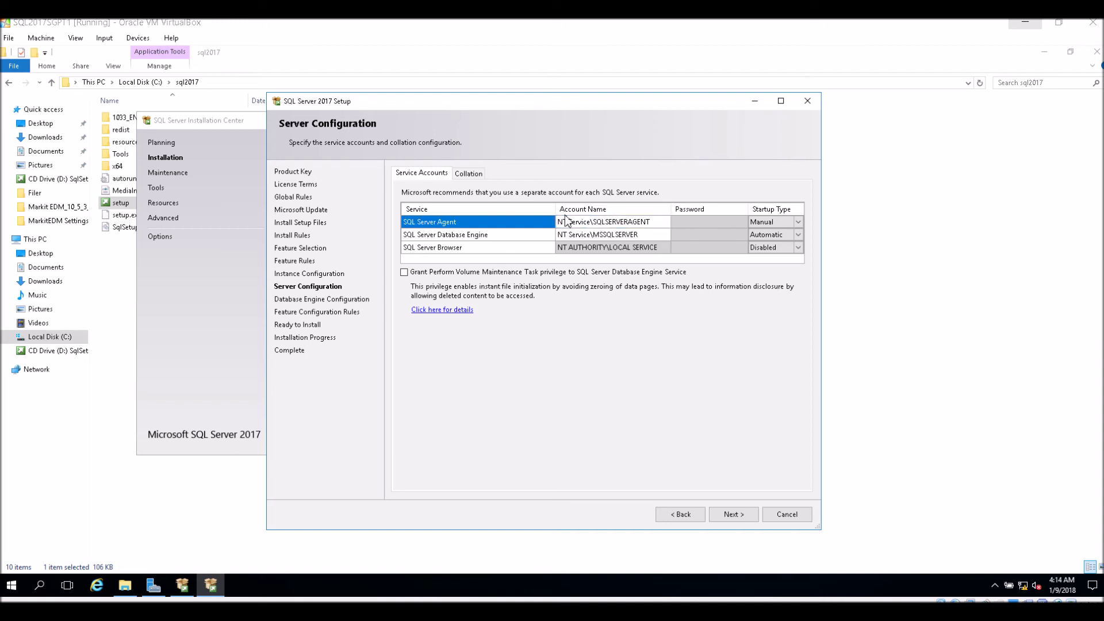
Step: Browse for and resolve the domain administrator as the Database Engine service account, then start its password
{"action": "left_click", "coordinate": [456, 248]}
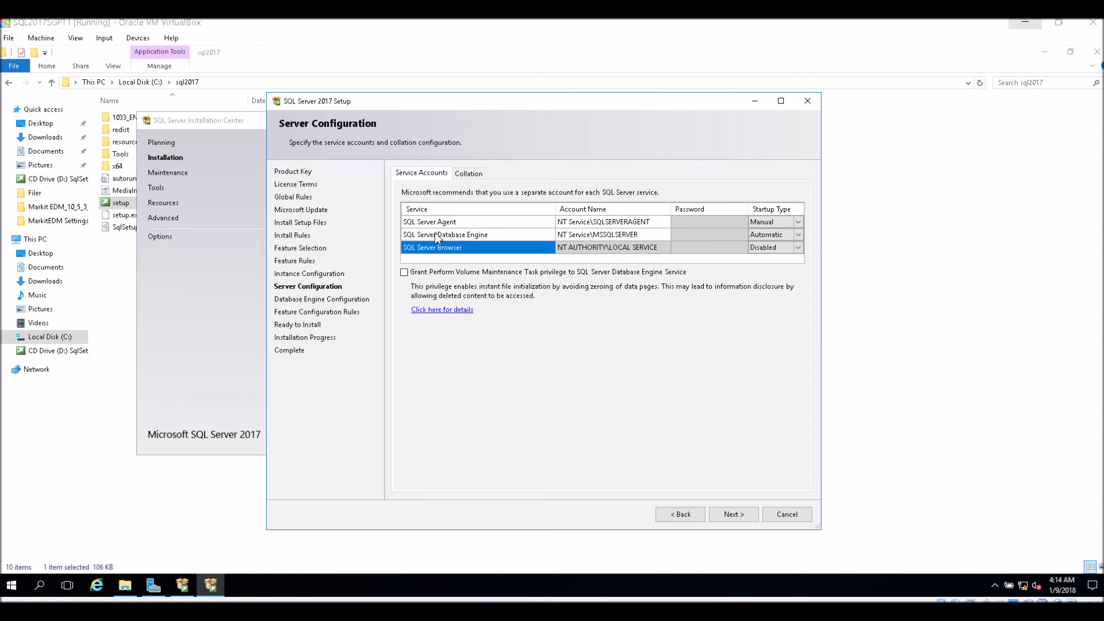
{"action": "left_click", "coordinate": [621, 235]}
{"action": "left_click", "coordinate": [666, 234]}
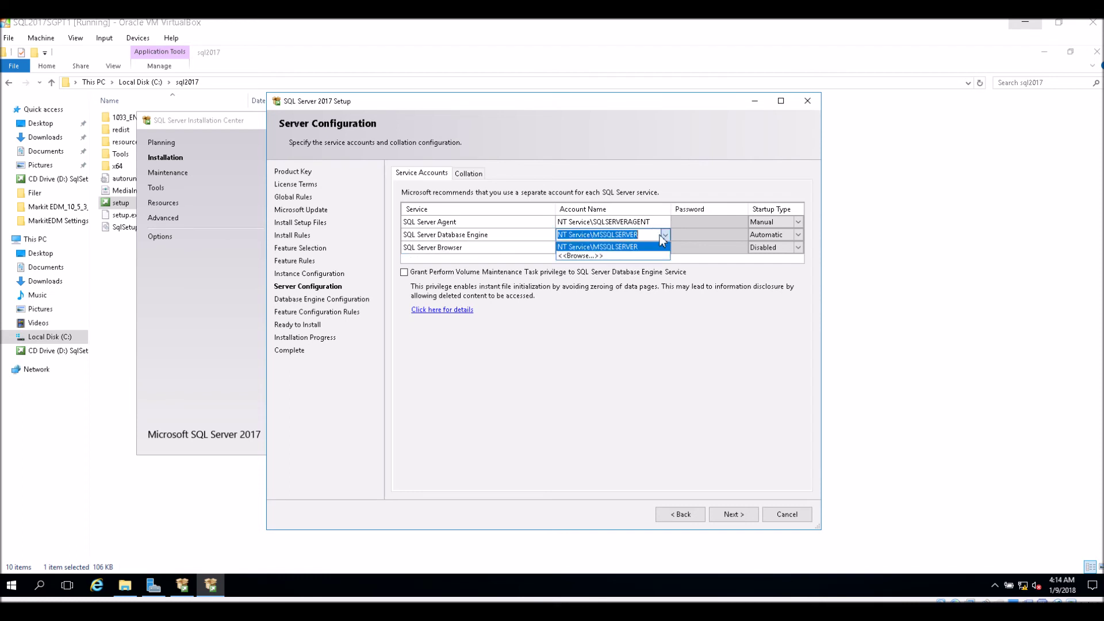
{"action": "left_click", "coordinate": [598, 260]}
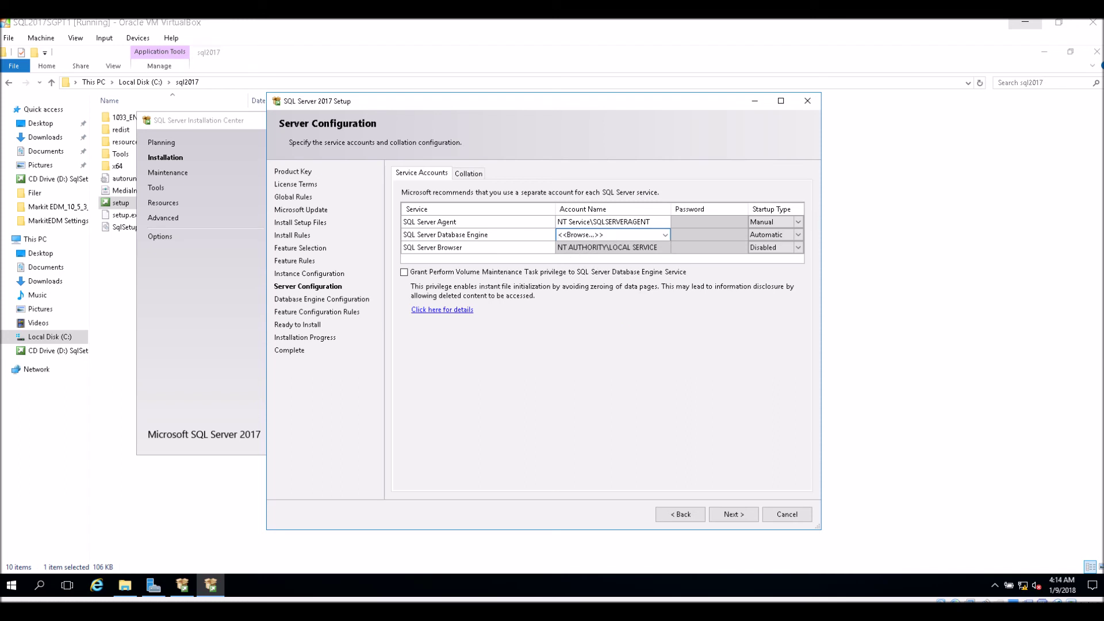
{"action": "type", "text": "admi"}
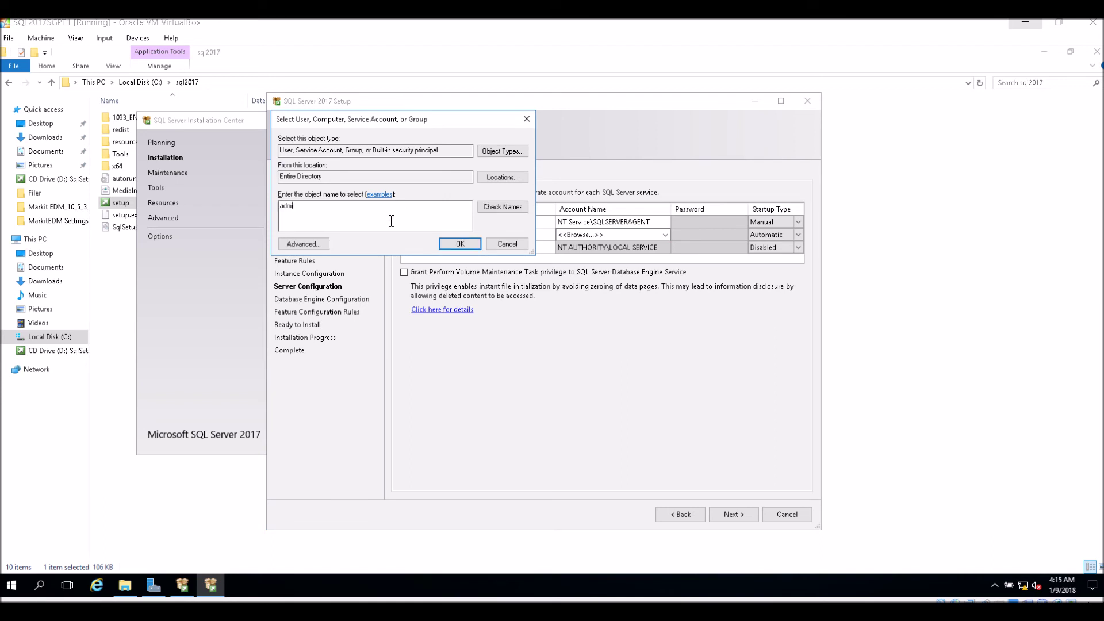
{"action": "left_click", "coordinate": [503, 206]}
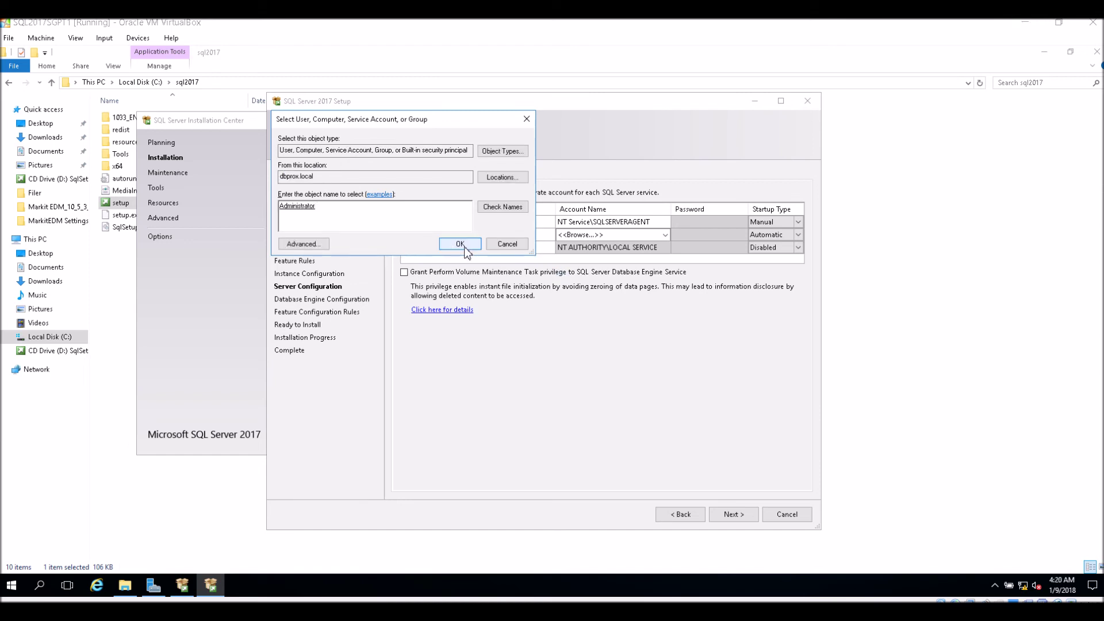
{"action": "left_click", "coordinate": [465, 246]}
{"action": "left_click", "coordinate": [691, 235]}
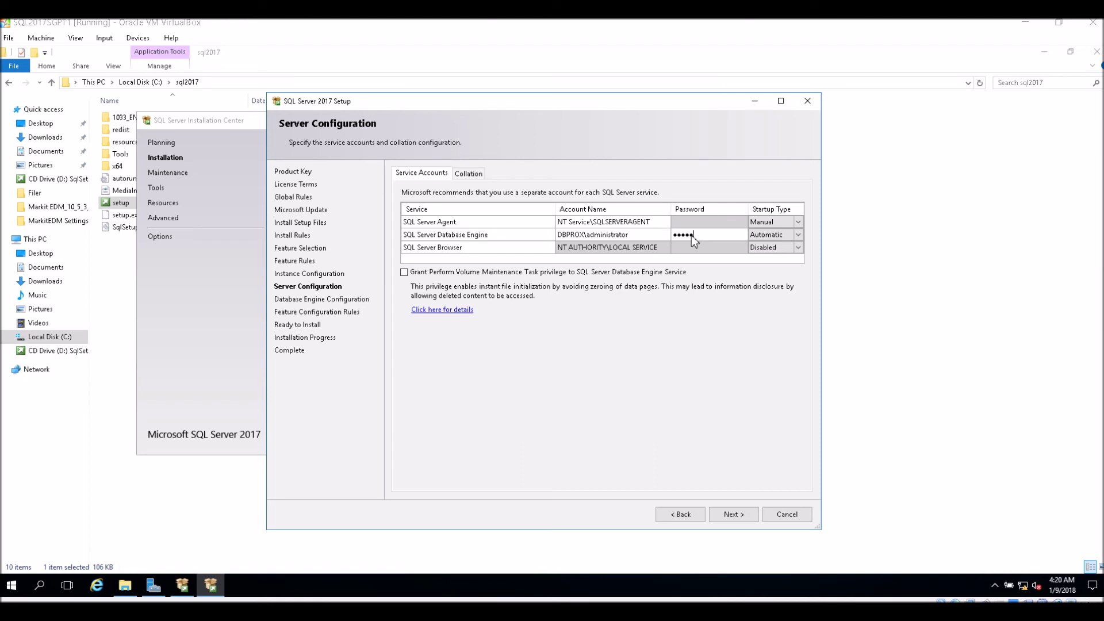
Step: Finish the engine account password and grant the Perform Volume Maintenance Task privilege
{"action": "type", "text": "••"}
{"action": "left_click", "coordinate": [405, 272]}
{"action": "left_click", "coordinate": [740, 524]}
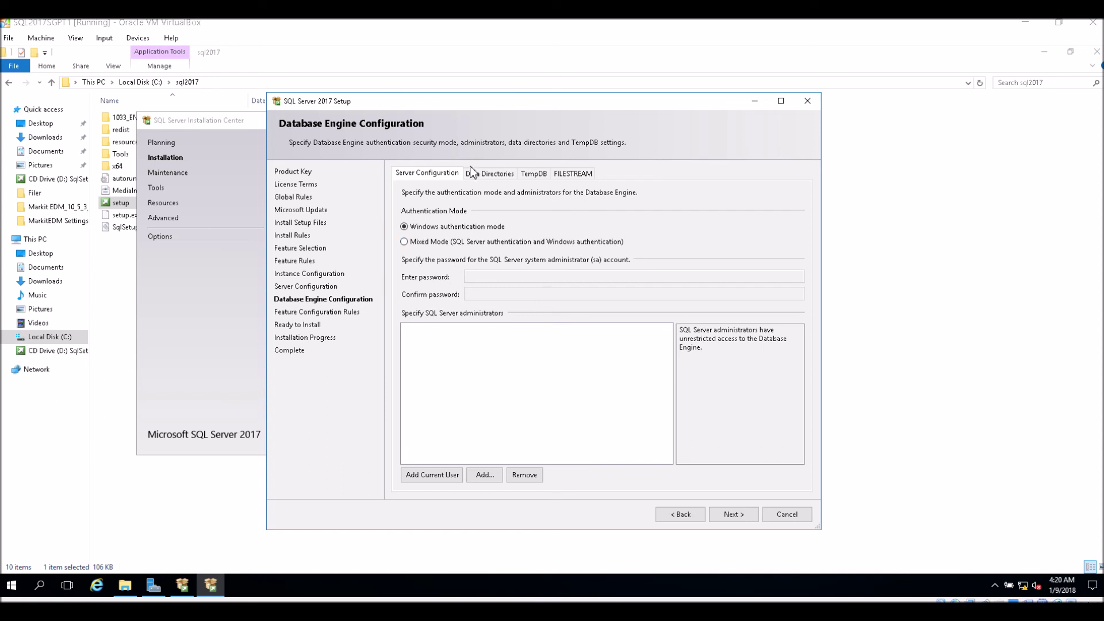
Step: Add the current user as a SQL Server administrator under Windows authentication mode
{"action": "left_click", "coordinate": [490, 174]}
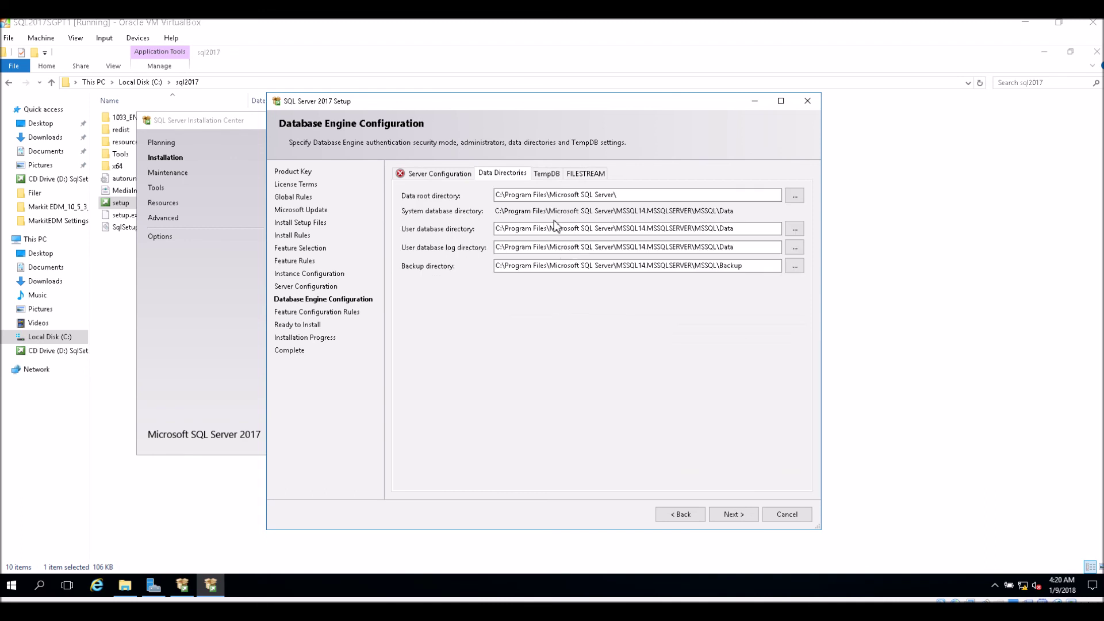
{"action": "left_click", "coordinate": [422, 174]}
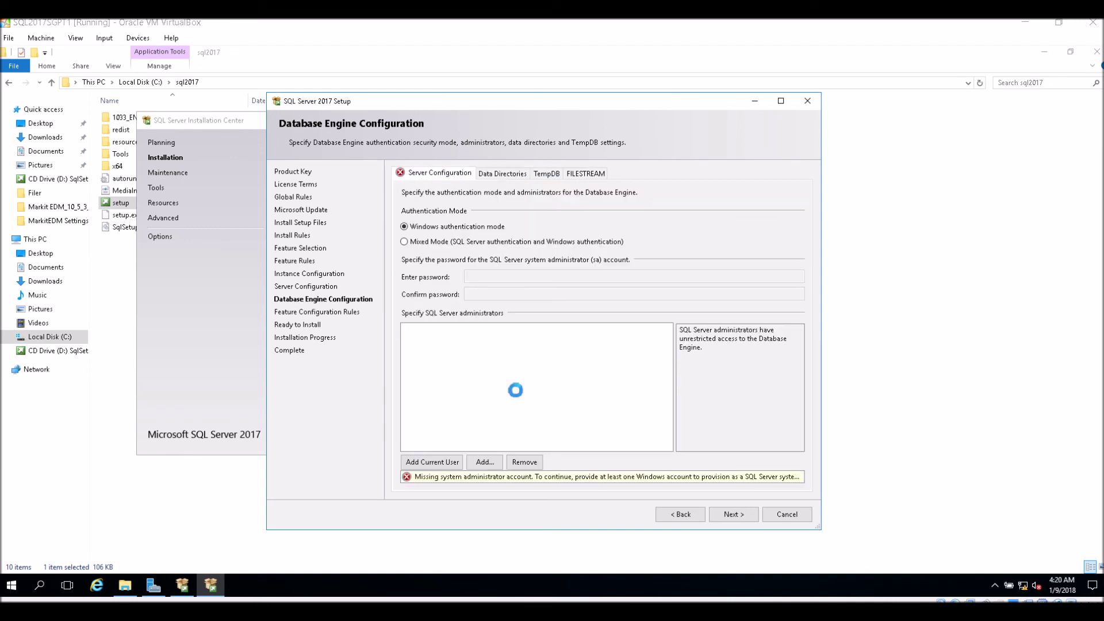
{"action": "left_click", "coordinate": [431, 474]}
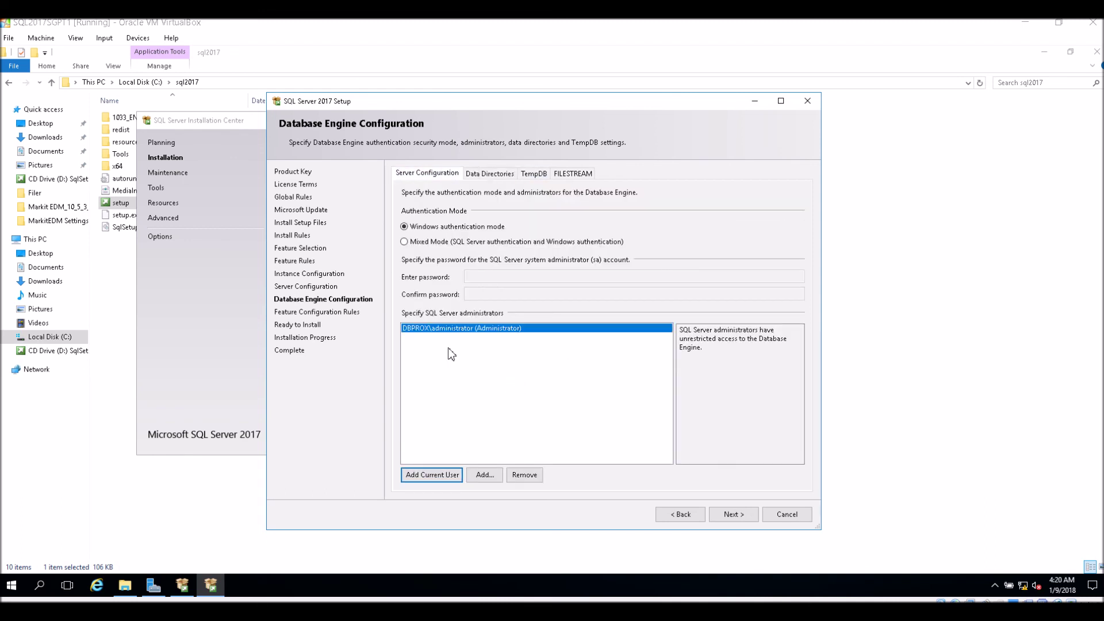
Step: Review the Data Directories, TempDB and FILESTREAM settings before moving to the summary
{"action": "left_click", "coordinate": [496, 175]}
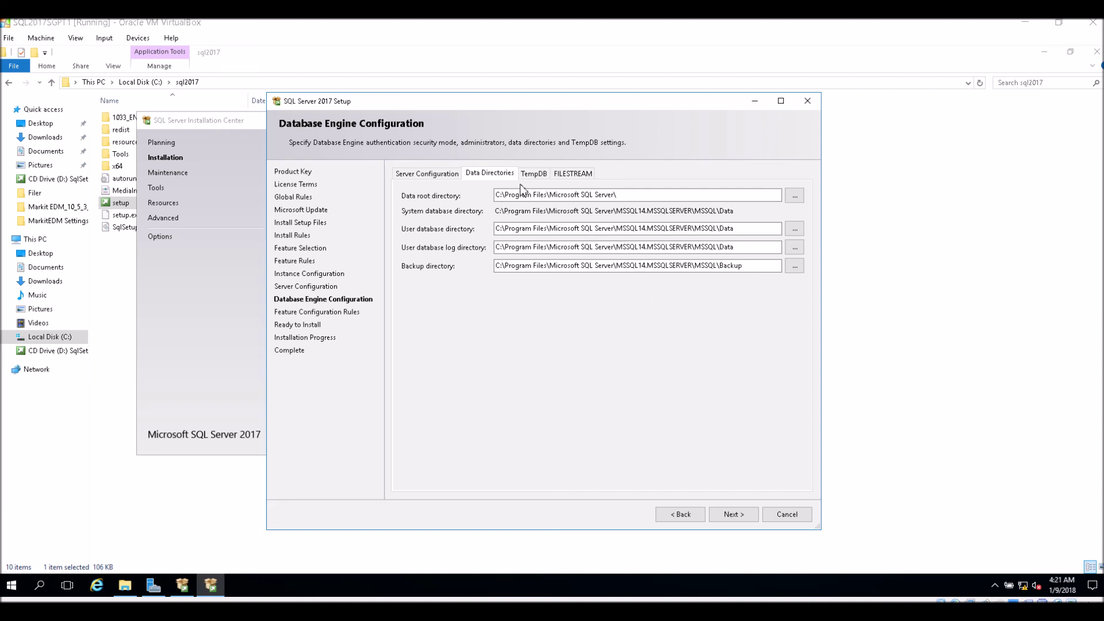
{"action": "left_click", "coordinate": [541, 175]}
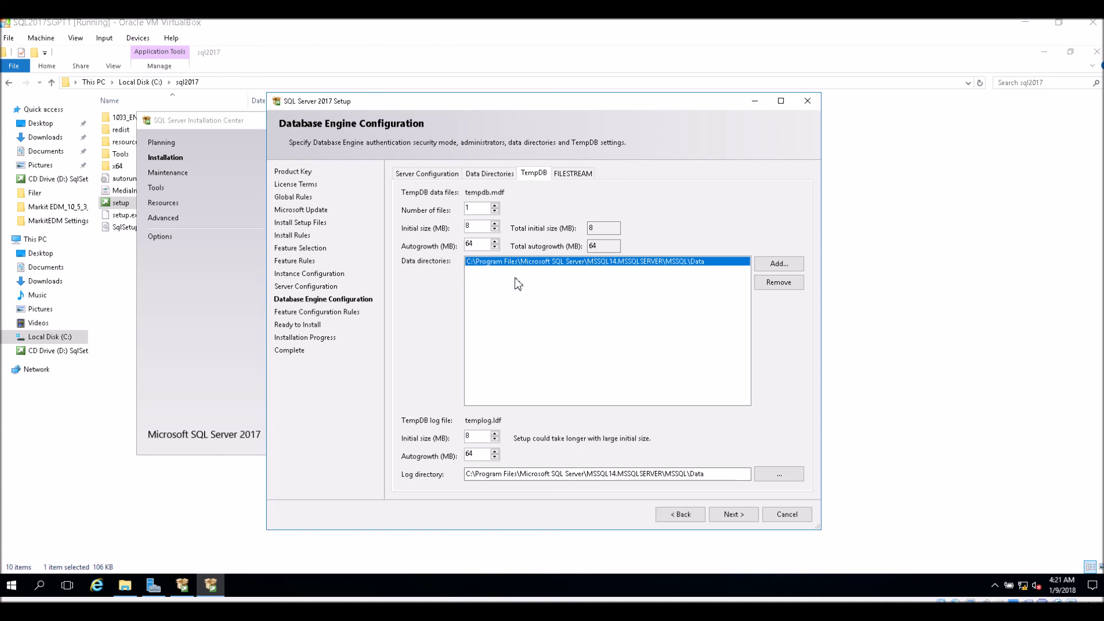
{"action": "left_click", "coordinate": [573, 174]}
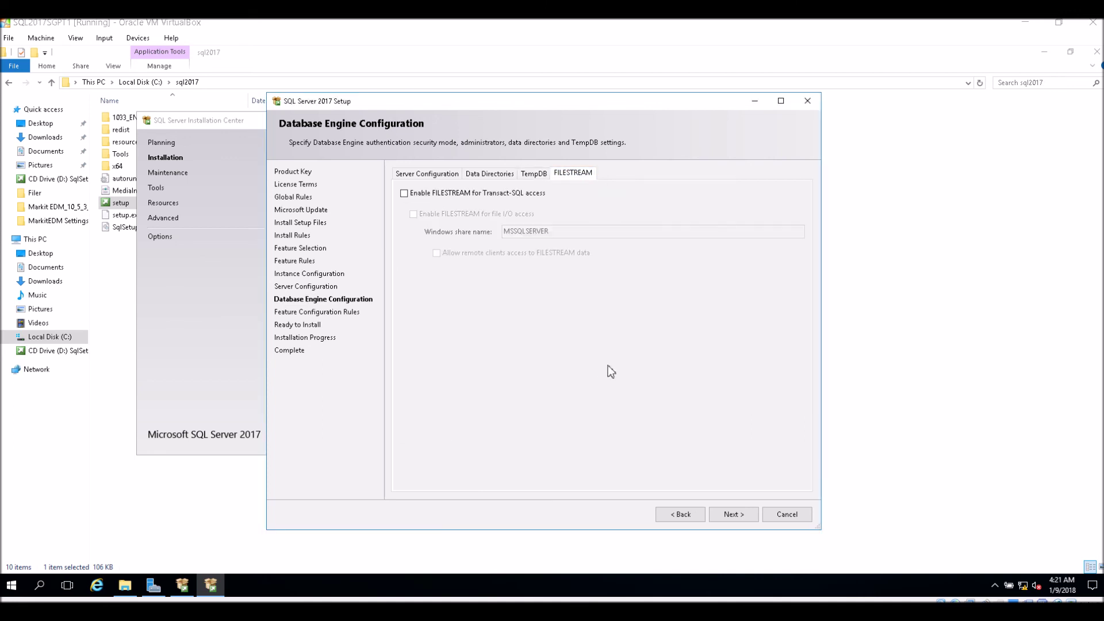
{"action": "left_click", "coordinate": [735, 515]}
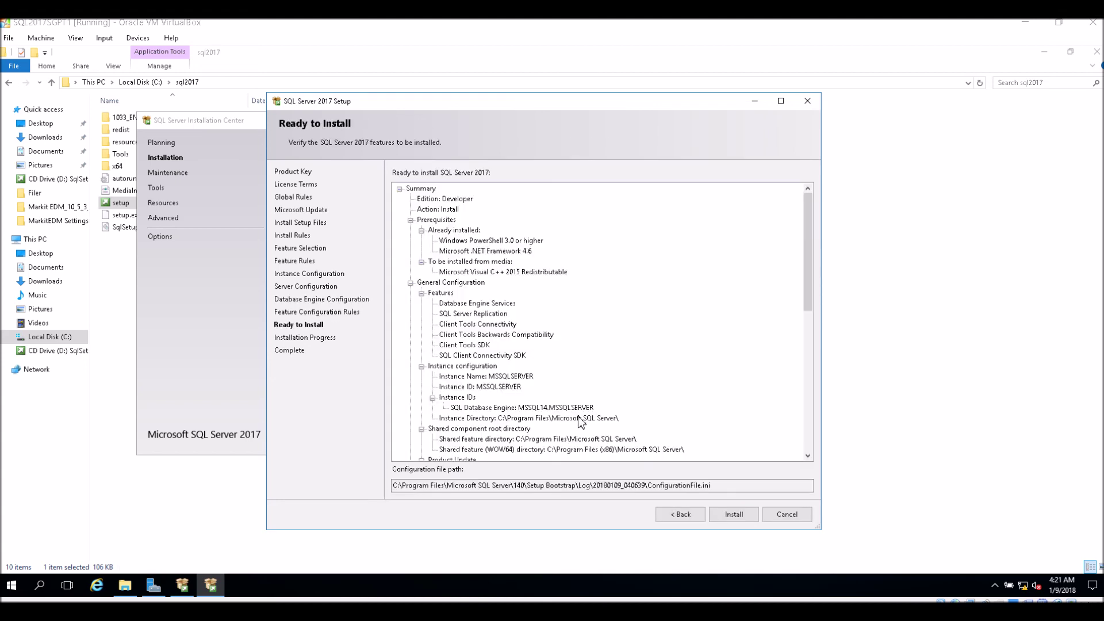
Step: Scroll the Ready to Install summary, select the configuration file path, and begin installing
{"action": "left_click_drag", "start_coordinate": [809, 259], "coordinate": [809, 375]}
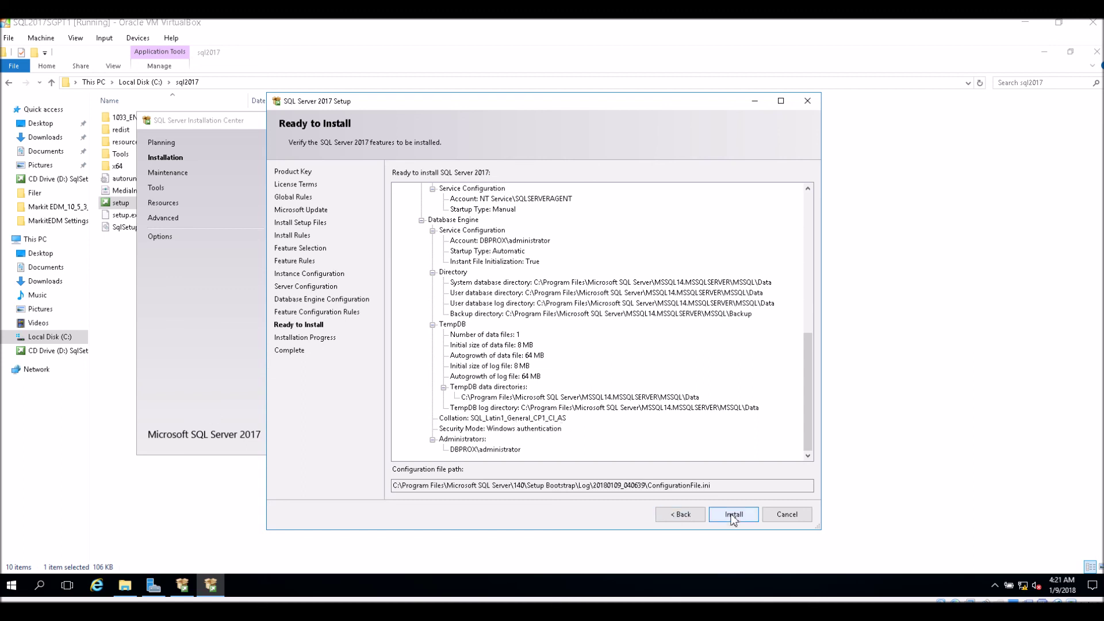
{"action": "left_click_drag", "start_coordinate": [711, 486], "coordinate": [370, 493]}
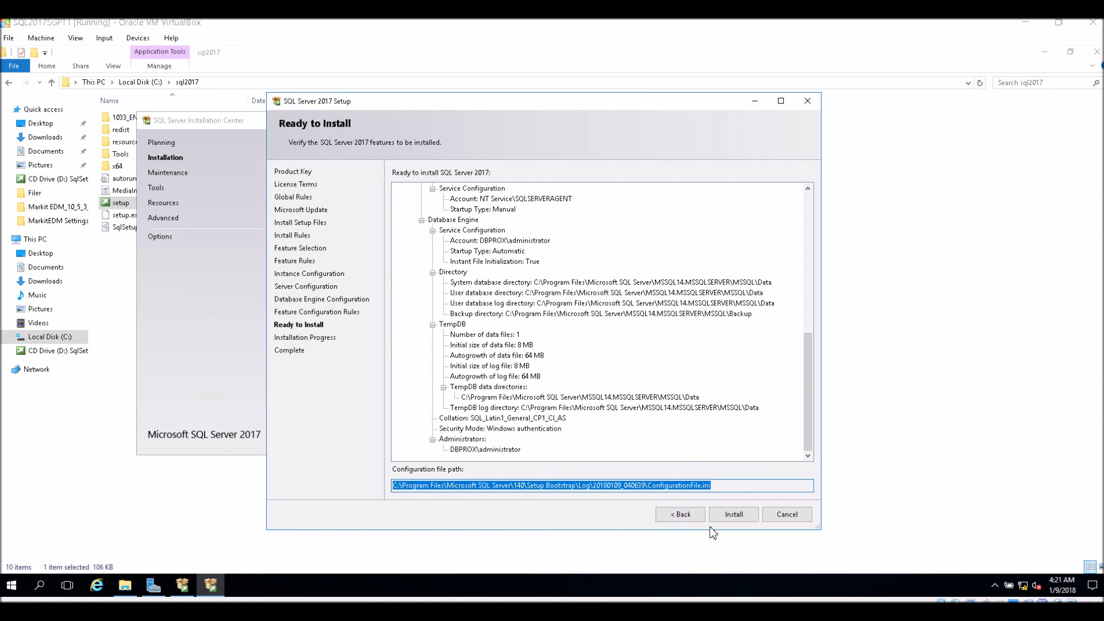
{"action": "left_click", "coordinate": [732, 516]}
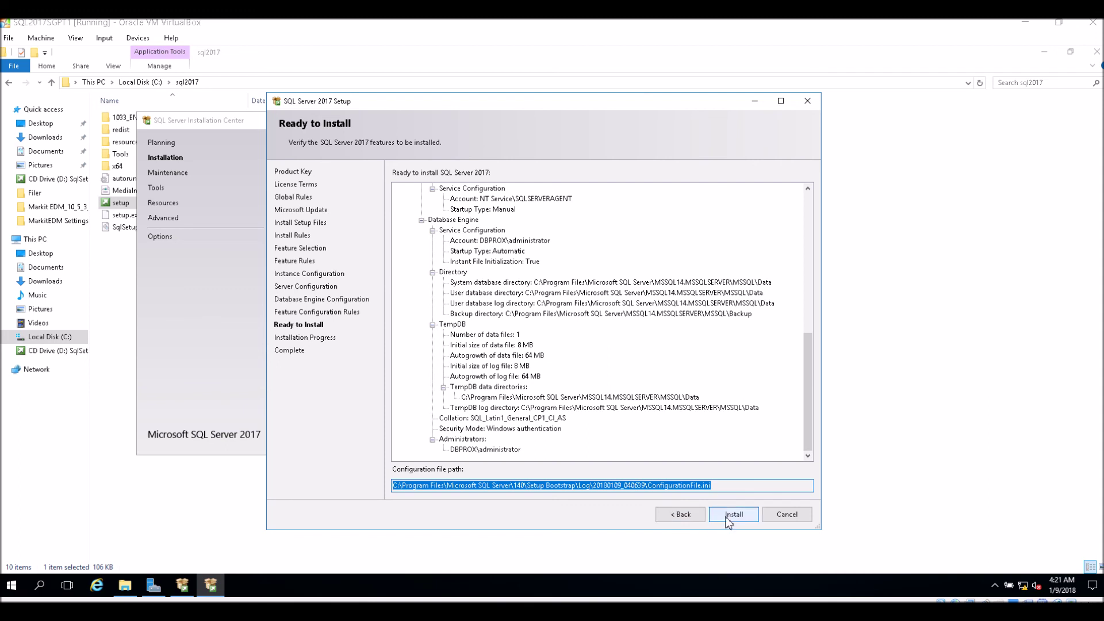